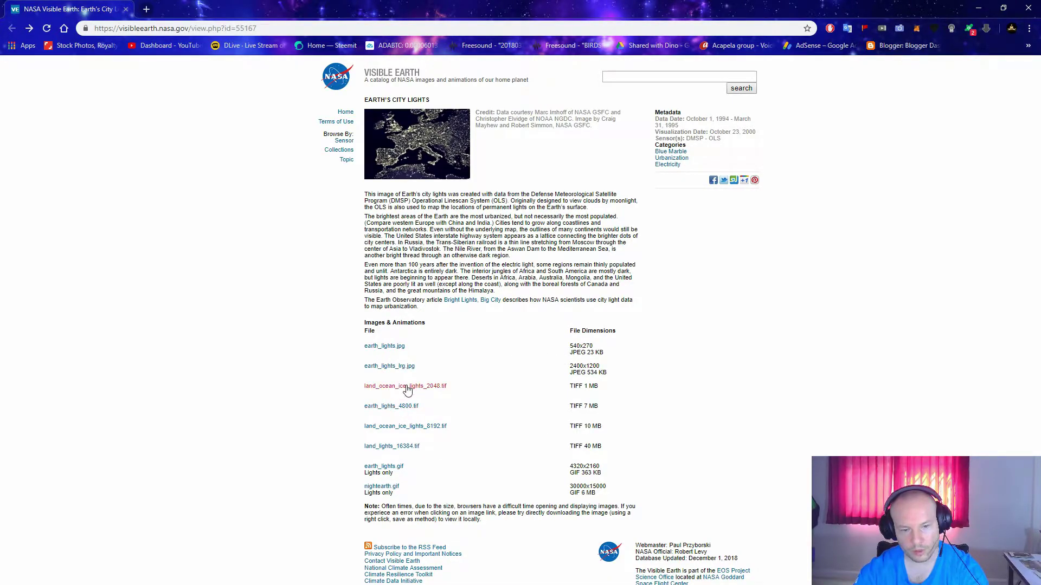
Preview earth_lights_lrg.jpg, earth_lights.jpg and earth_lights.gif from NASA's Earth's City Lights page, then close the page.
{"action": "left_click", "coordinate": [394, 367]}
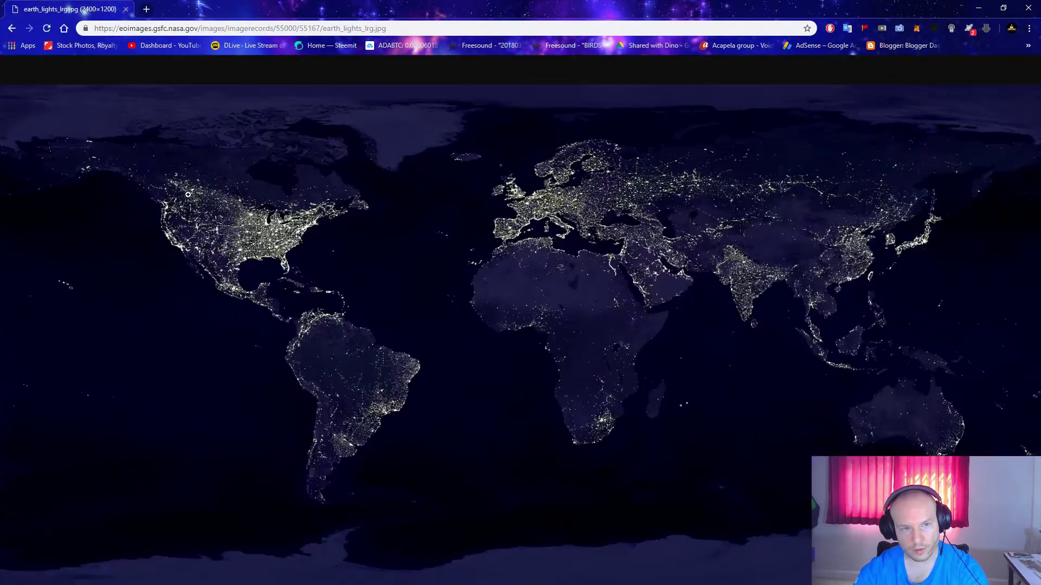
{"action": "left_click", "coordinate": [12, 28]}
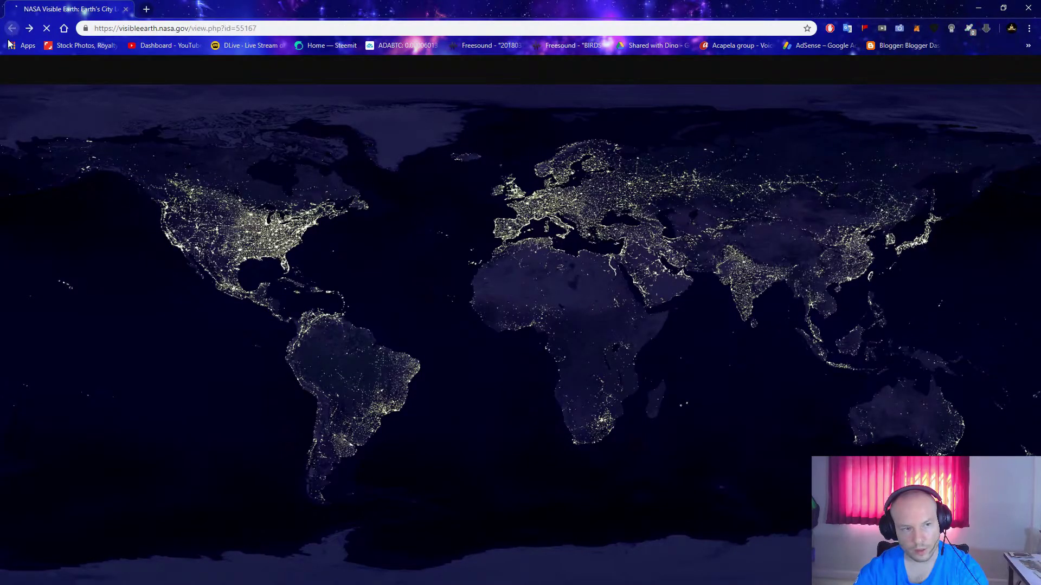
{"action": "left_click", "coordinate": [371, 349]}
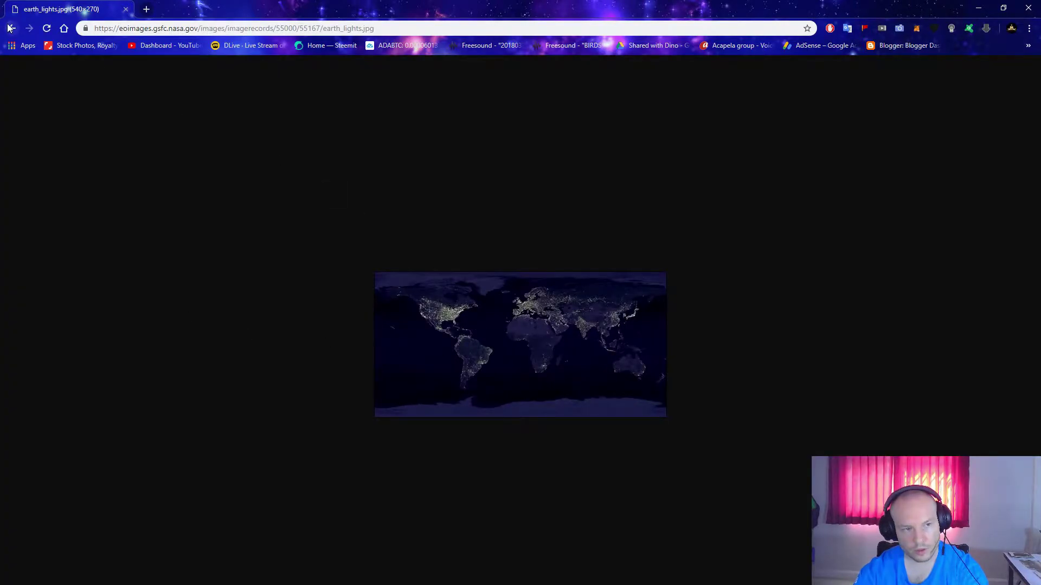
{"action": "left_click", "coordinate": [12, 28]}
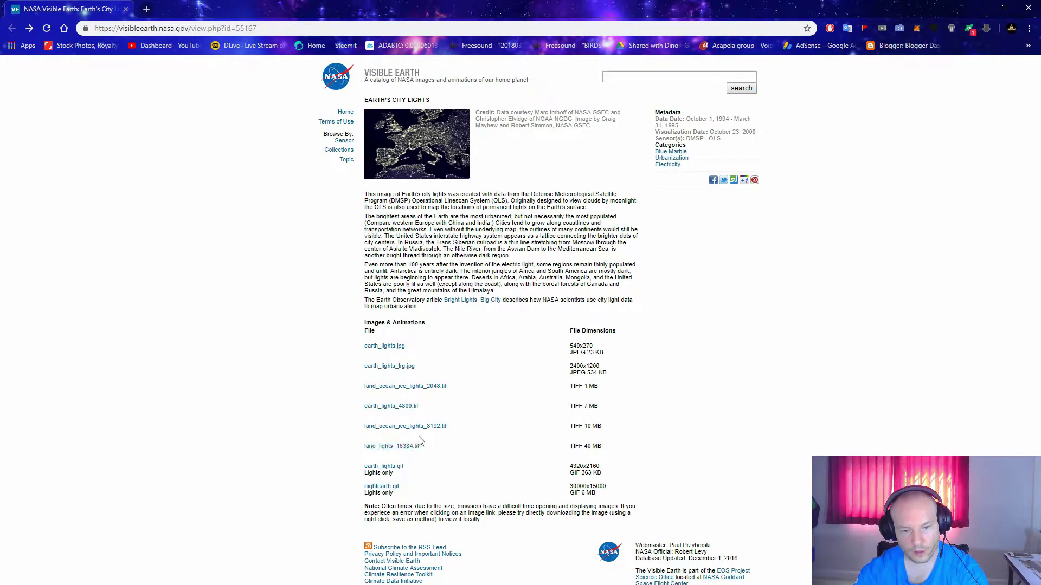
{"action": "left_click", "coordinate": [398, 467]}
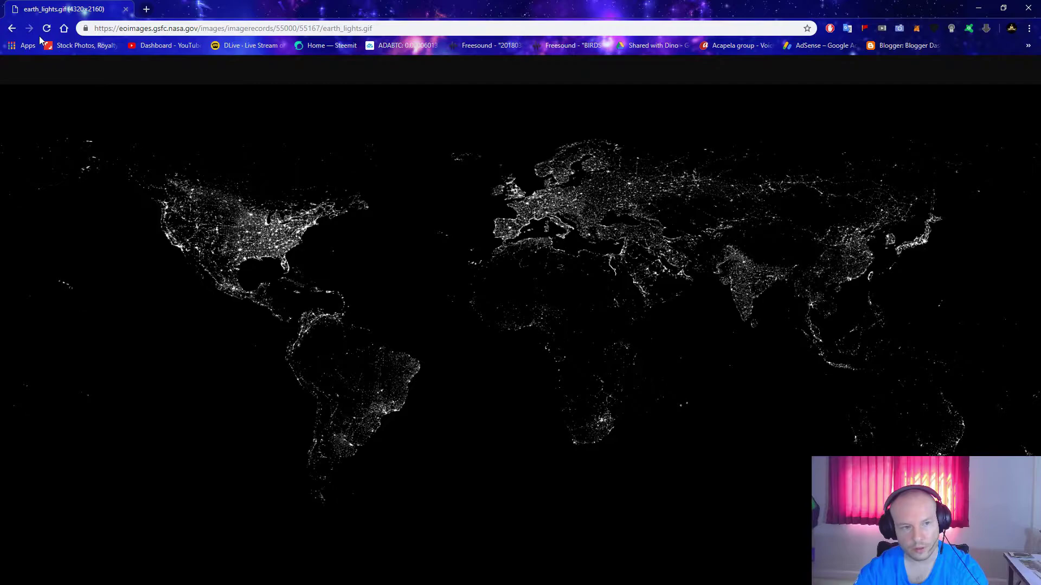
{"action": "left_click", "coordinate": [12, 28]}
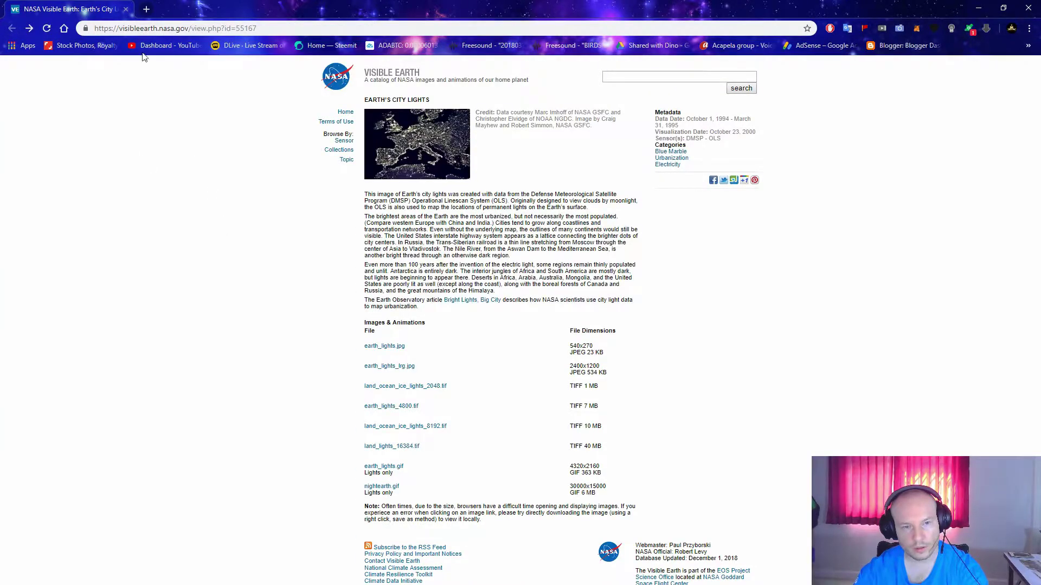
{"action": "left_click", "coordinate": [125, 10]}
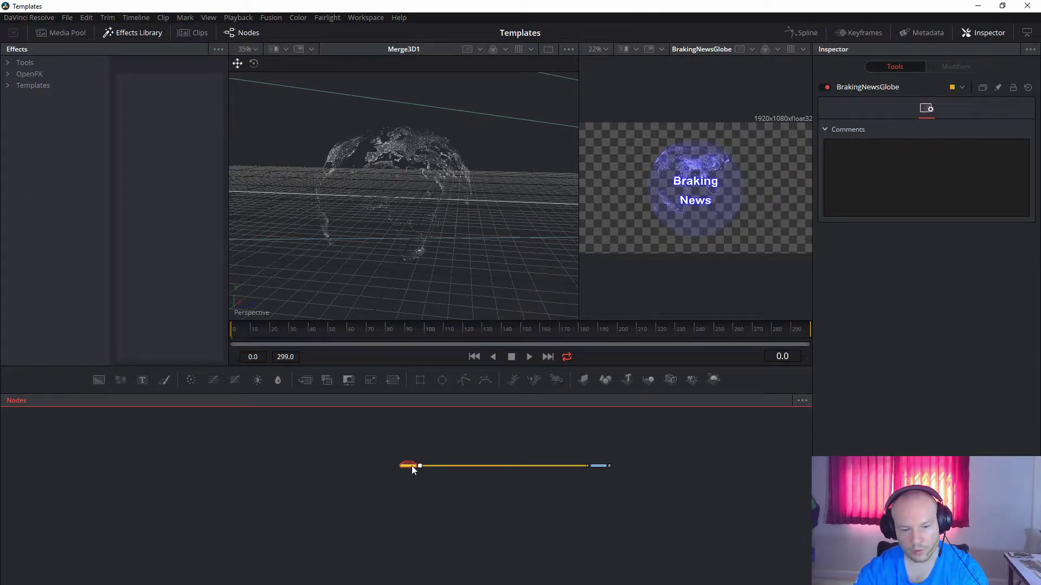
In DaVinci Resolve's Fusion page, open the BrakingNewsGlobe group and ungroup it into its individual nodes.
{"action": "left_click", "coordinate": [7, 87]}
{"action": "left_click", "coordinate": [57, 108]}
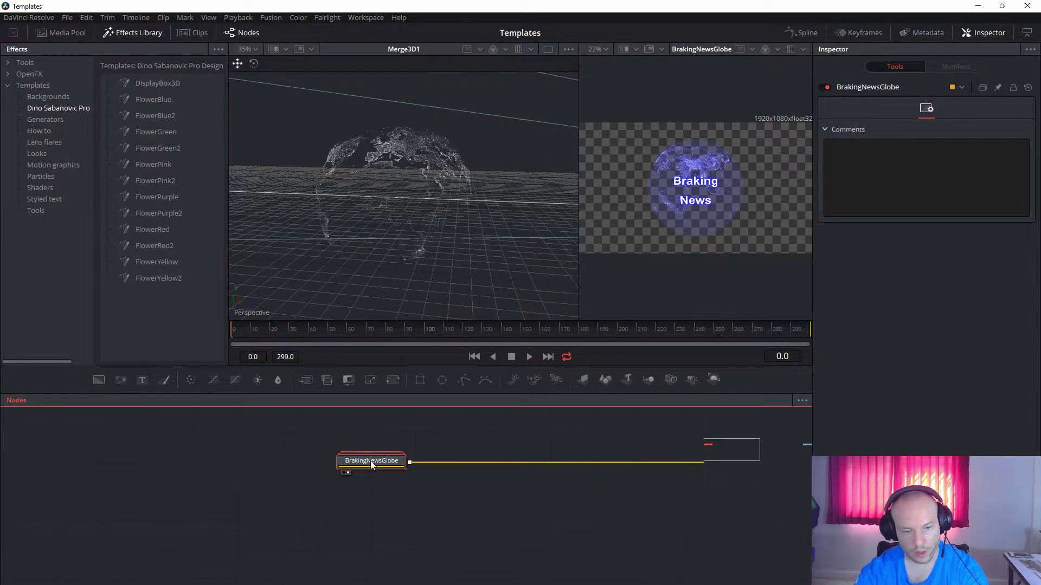
{"action": "double_click", "coordinate": [370, 462]}
{"action": "scroll", "coordinate": [405, 470], "scroll_direction": "down", "scroll_amount": 2}
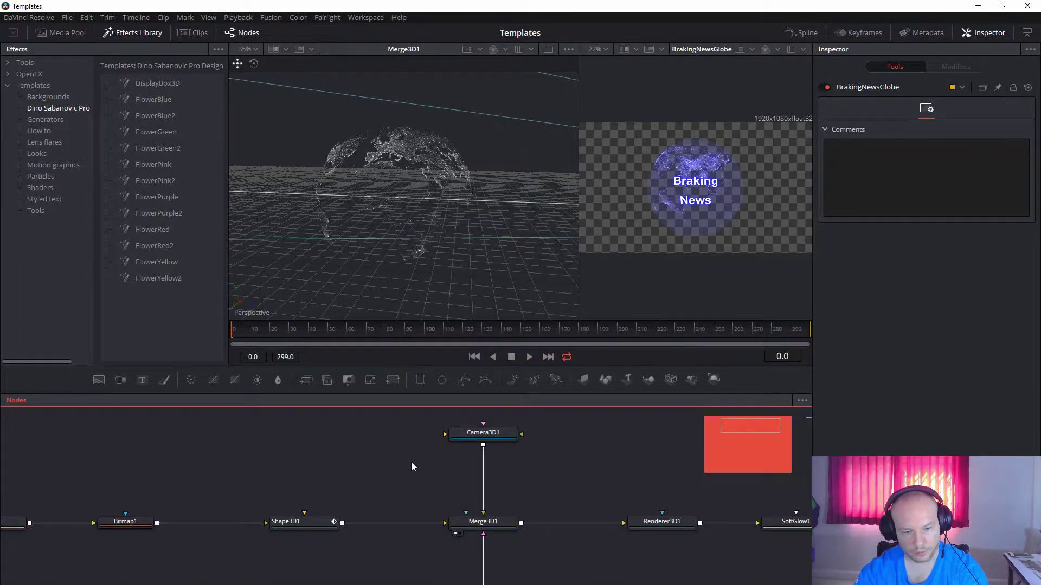
{"action": "scroll", "coordinate": [410, 463], "scroll_direction": "down", "scroll_amount": 3}
{"action": "scroll", "coordinate": [481, 501], "scroll_direction": "down", "scroll_amount": 1}
{"action": "mouse_move", "coordinate": [541, 492]}
{"action": "left_mouse_down"}
{"action": "mouse_move", "coordinate": [539, 450]}
{"action": "mouse_move", "coordinate": [548, 486]}
{"action": "left_mouse_up"}
{"action": "left_click_drag", "start_coordinate": [514, 449], "coordinate": [448, 492]}
{"action": "left_click_drag", "start_coordinate": [616, 475], "coordinate": [667, 409]}
{"action": "right_click", "coordinate": [330, 426]}
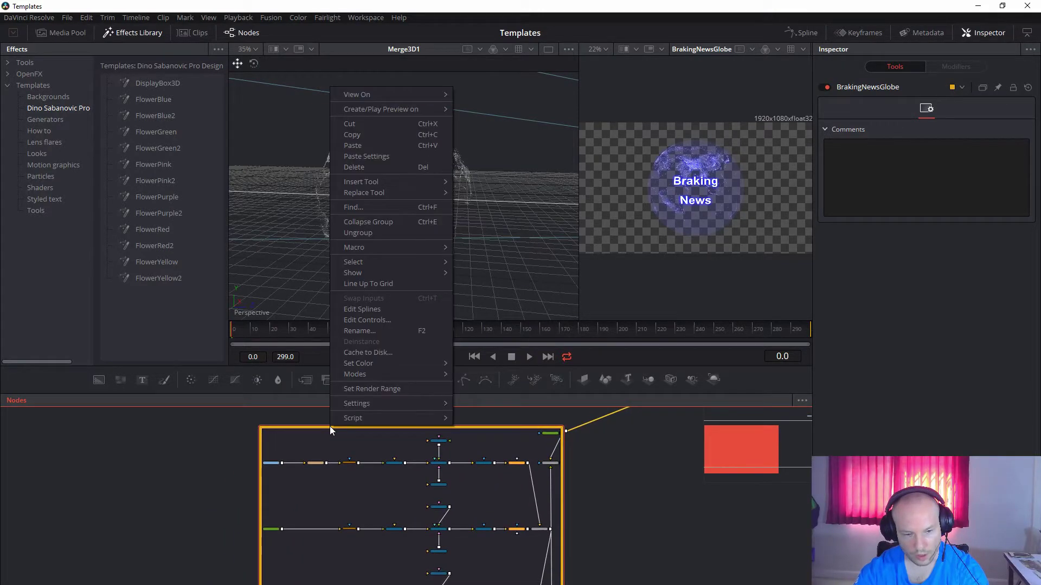
{"action": "left_click", "coordinate": [356, 232]}
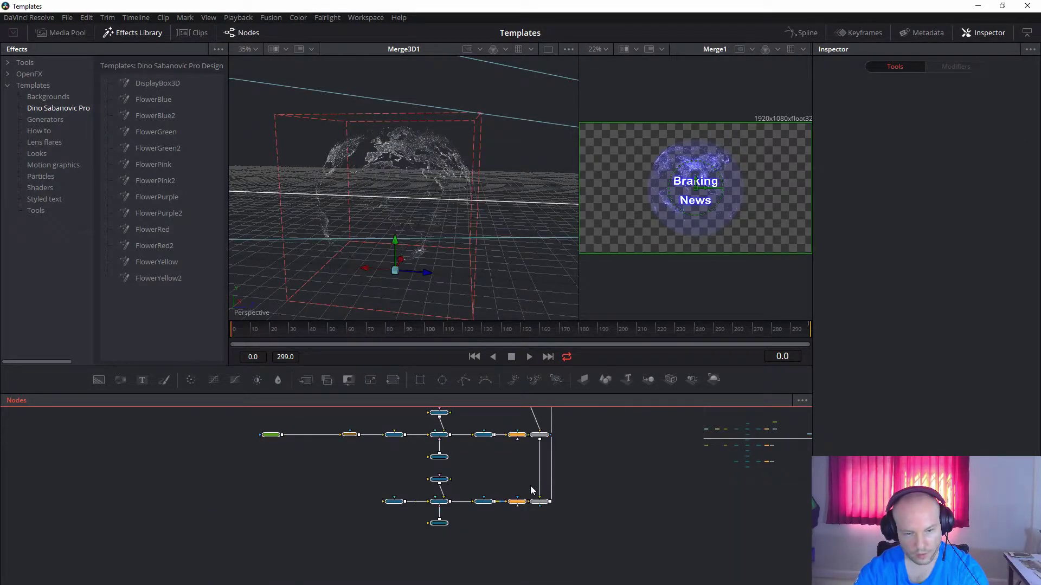
Examine the ungrouped globe node tree, following each chain of shape, camera, light, renderer and glow nodes.
{"action": "key", "text": "ctrl+a"}
{"action": "scroll", "coordinate": [568, 543], "scroll_direction": "up", "scroll_amount": 5}
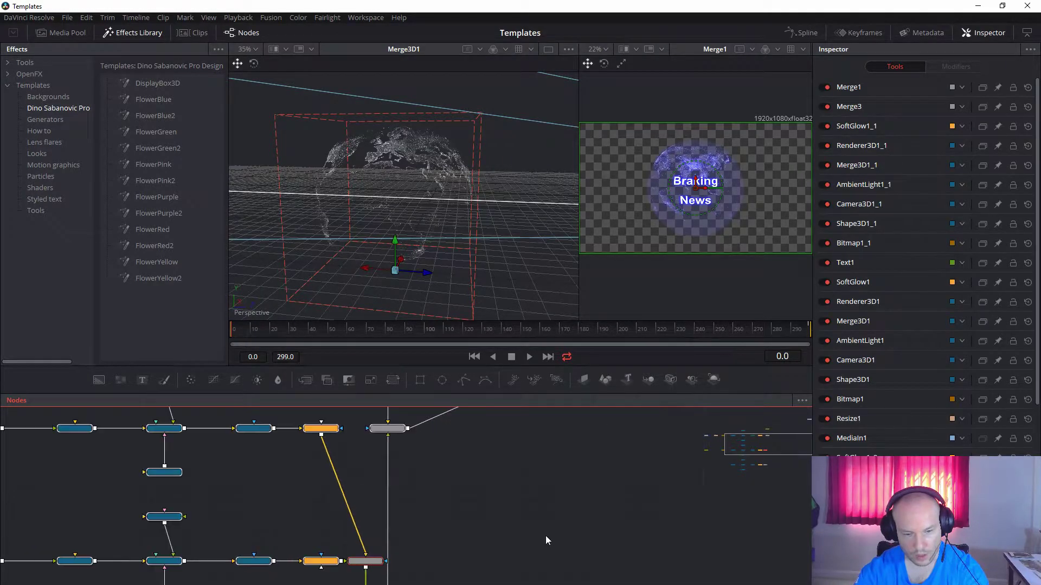
{"action": "left_click", "coordinate": [488, 519]}
{"action": "left_click_drag", "start_coordinate": [534, 506], "coordinate": [525, 539]}
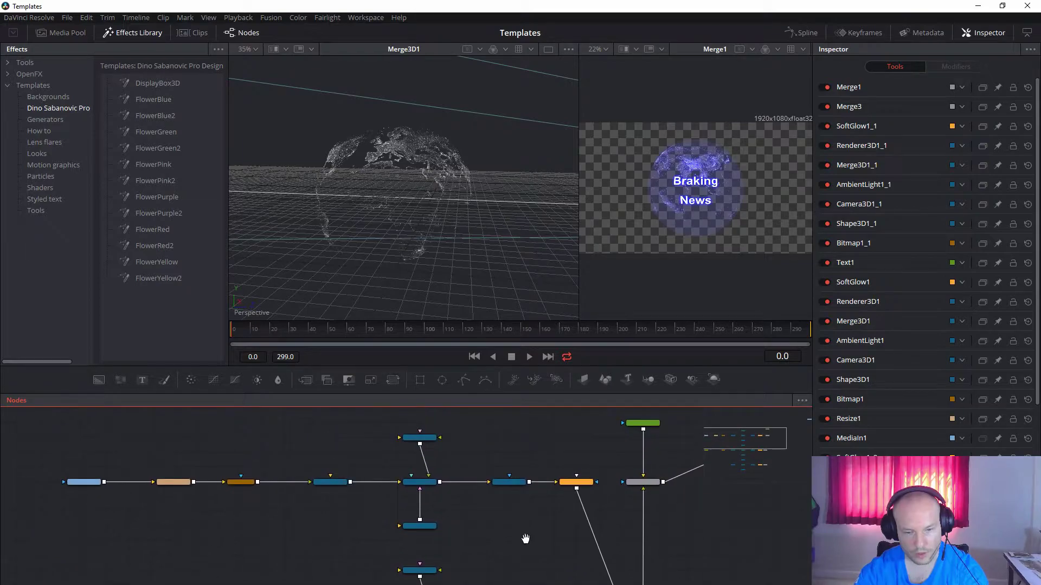
{"action": "scroll", "coordinate": [252, 483], "scroll_direction": "up", "scroll_amount": 2}
{"action": "left_click_drag", "start_coordinate": [553, 498], "coordinate": [529, 389]}
{"action": "left_click_drag", "start_coordinate": [531, 480], "coordinate": [569, 372]}
{"action": "left_click_drag", "start_coordinate": [555, 535], "coordinate": [591, 500]}
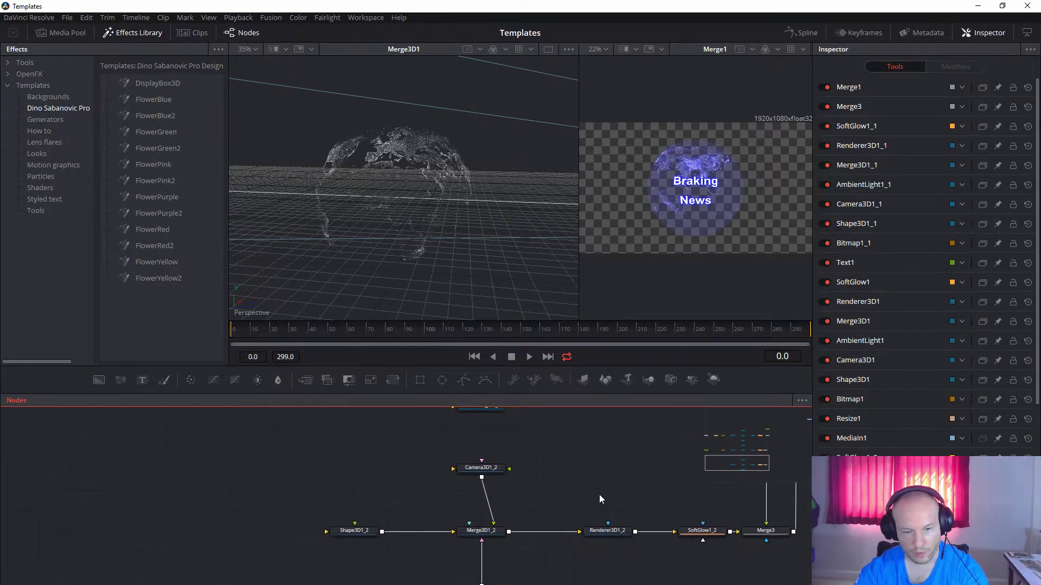
{"action": "left_click_drag", "start_coordinate": [389, 488], "coordinate": [413, 516]}
{"action": "left_click_drag", "start_coordinate": [519, 414], "coordinate": [528, 564]}
Disconnect MediaOut1 from the existing globe node tree.
{"action": "left_click_drag", "start_coordinate": [582, 445], "coordinate": [536, 574]}
{"action": "left_click_drag", "start_coordinate": [629, 444], "coordinate": [480, 584]}
{"action": "left_click", "coordinate": [618, 510]}
{"action": "left_click_drag", "start_coordinate": [541, 490], "coordinate": [574, 497]}
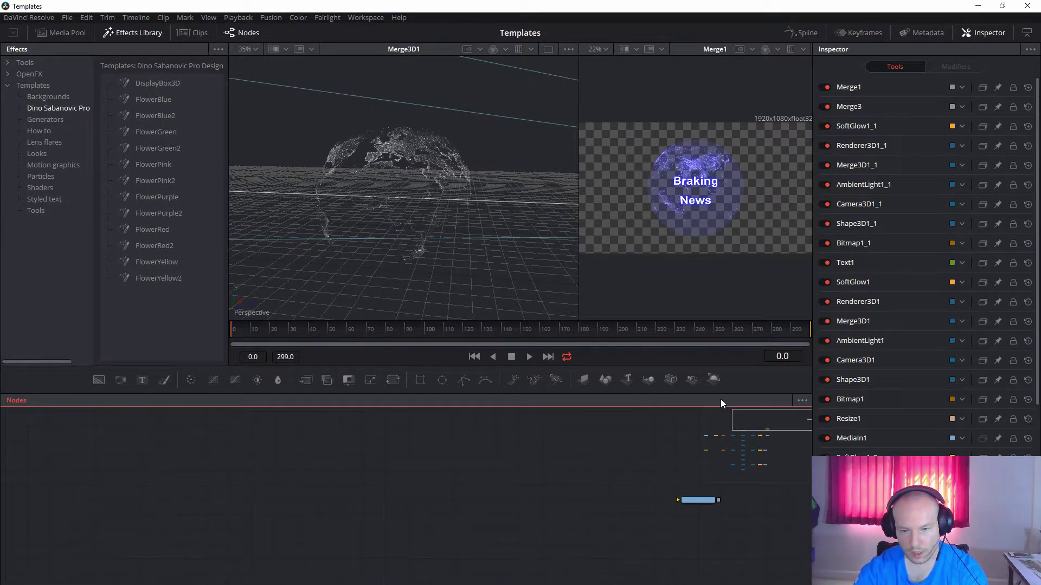
Add a Renderer3D node and a Camera3D node in the empty area before MediaOut1, and hide the effects library.
{"action": "left_click_drag", "start_coordinate": [714, 379], "coordinate": [455, 483]}
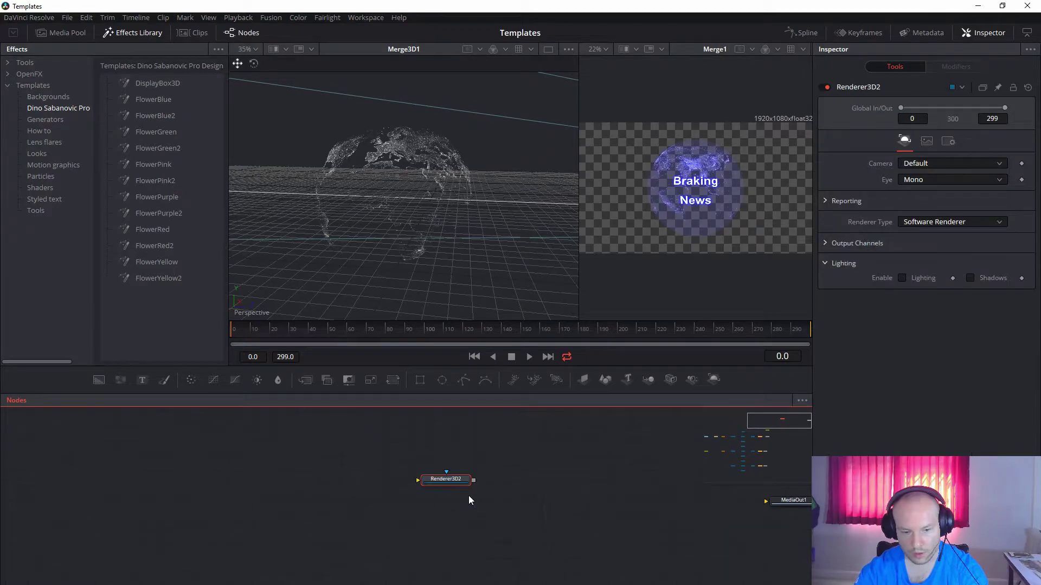
{"action": "left_click", "coordinate": [131, 33]}
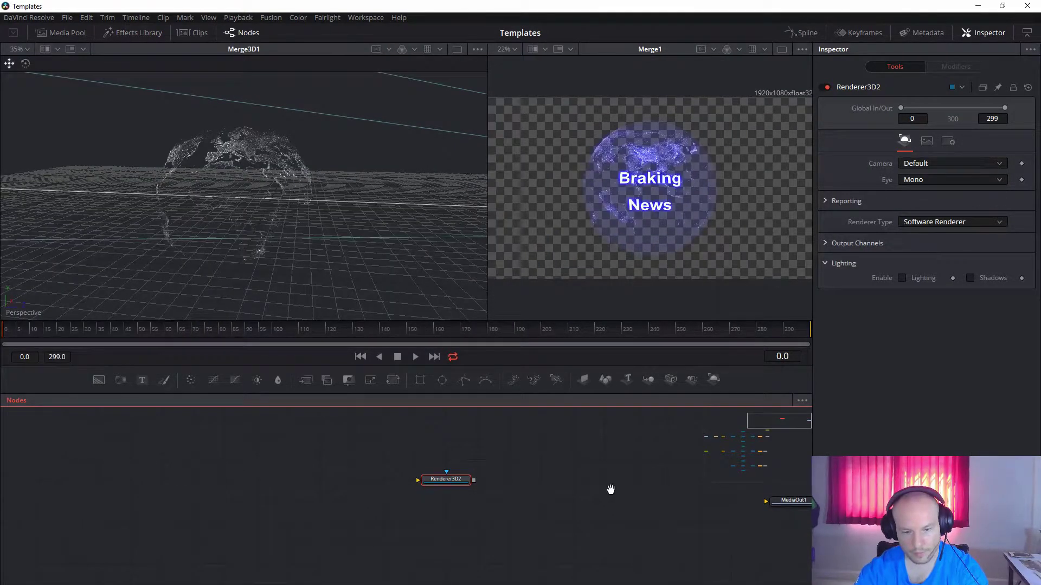
{"action": "left_click_drag", "start_coordinate": [611, 489], "coordinate": [463, 501]}
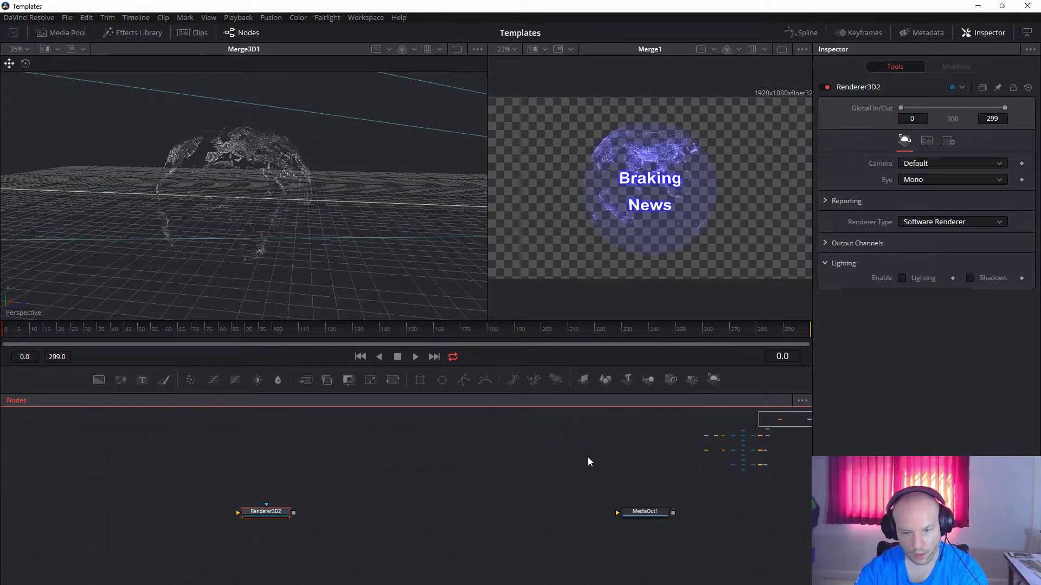
{"action": "left_click_drag", "start_coordinate": [325, 446], "coordinate": [184, 452]}
{"action": "left_click_drag", "start_coordinate": [439, 479], "coordinate": [502, 470]}
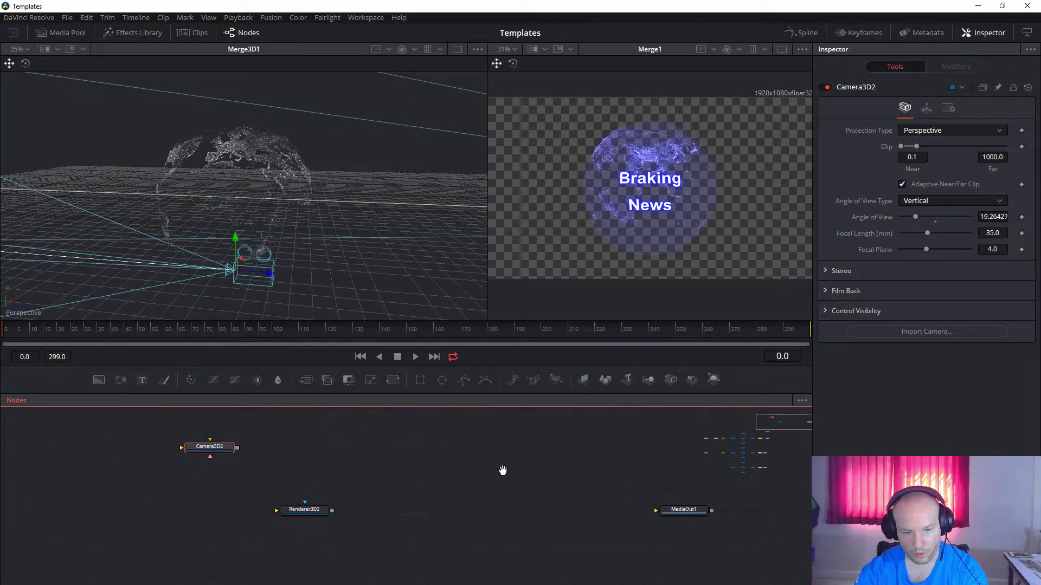
Add an Ambient Light node and combine it with the new camera in a Merge3D node.
{"action": "key", "text": "shift+space"}
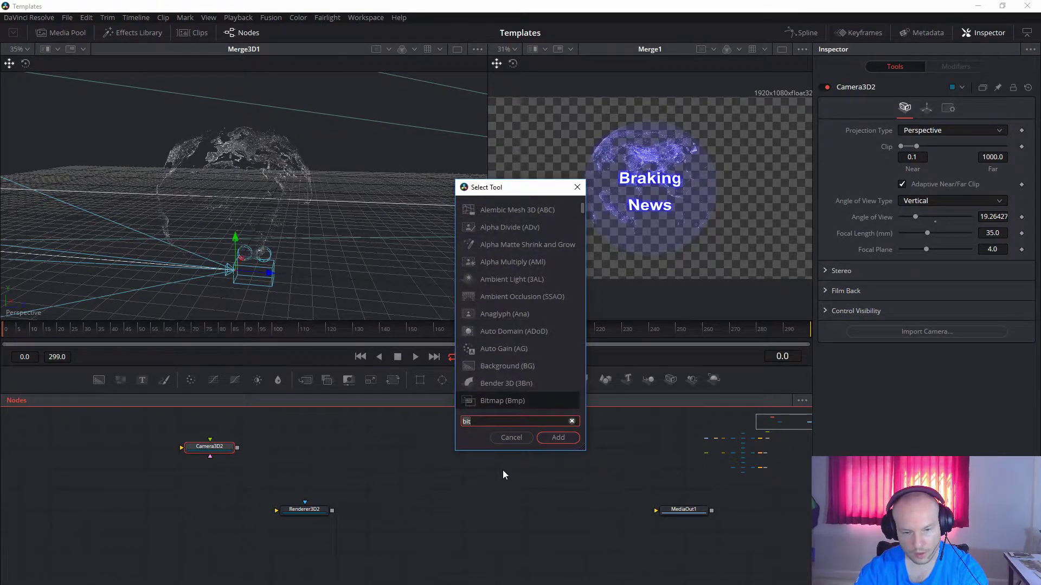
{"action": "type", "text": "ambi"}
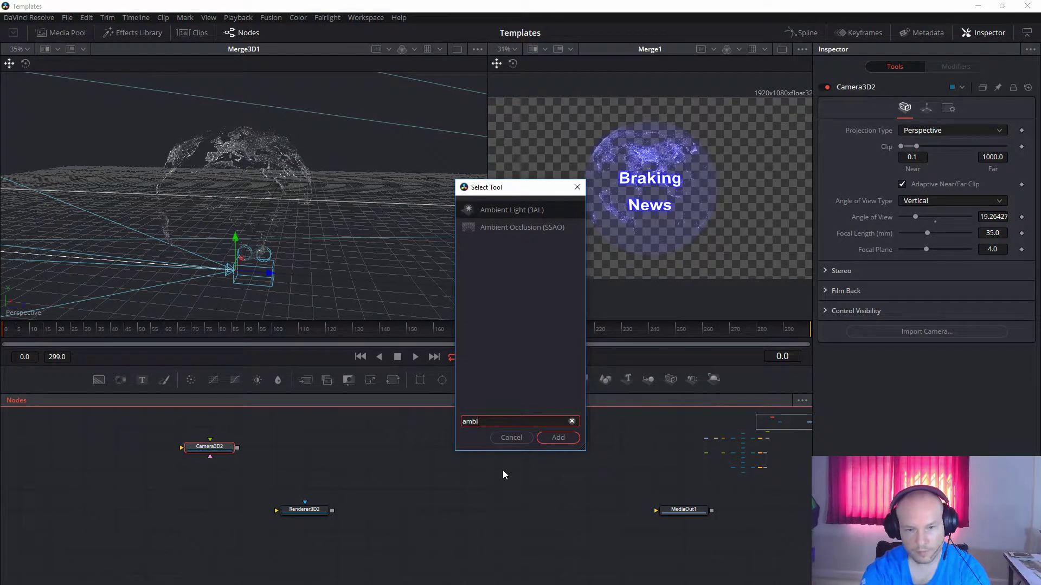
{"action": "left_click", "coordinate": [564, 432]}
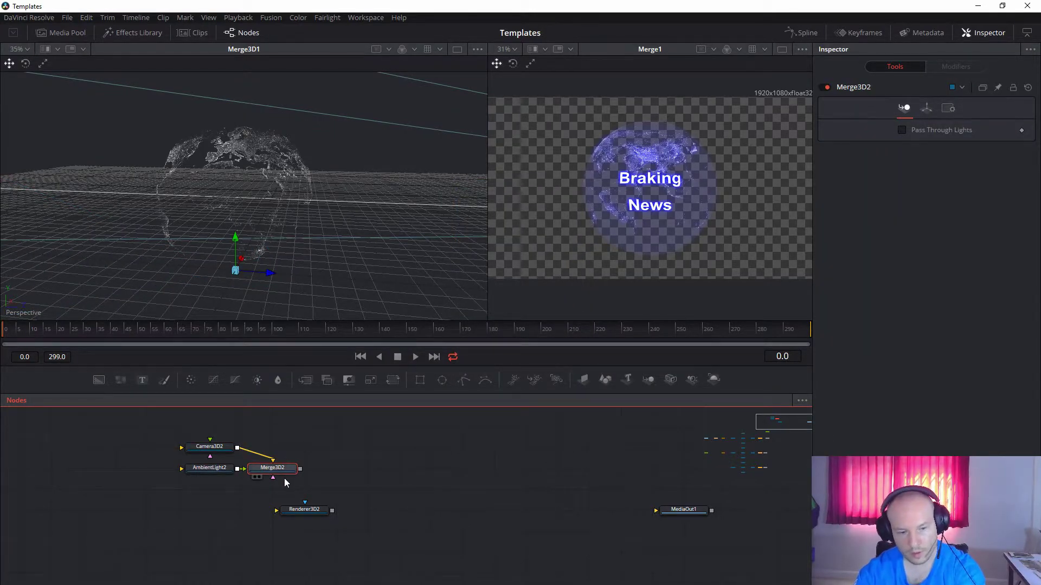
Arrange the new camera above and the ambient light below Merge3D2, and connect Merge3D2 to Renderer3D2.
{"action": "left_click_drag", "start_coordinate": [284, 473], "coordinate": [253, 515]}
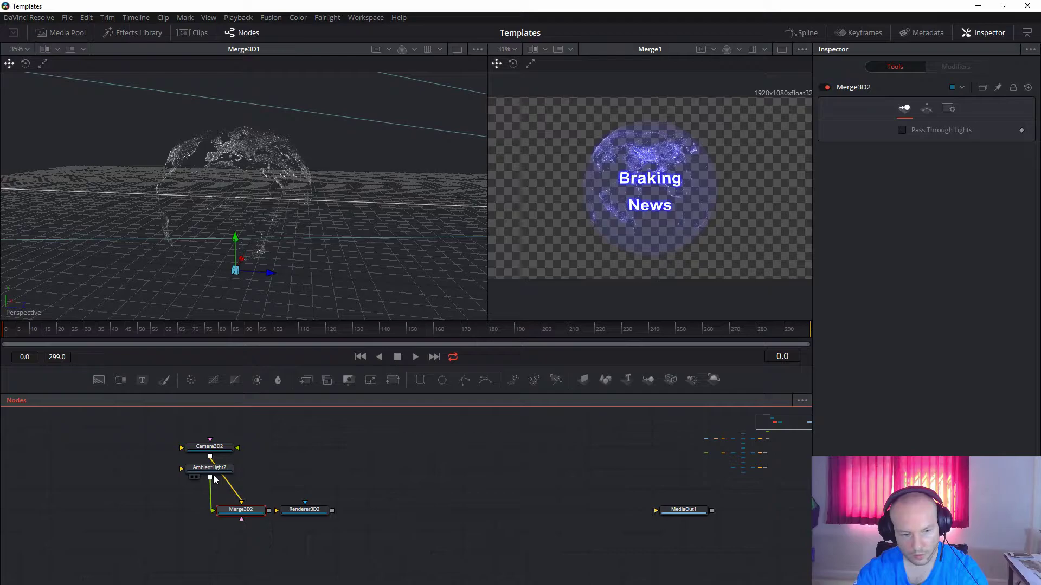
{"action": "left_click_drag", "start_coordinate": [212, 476], "coordinate": [244, 559]}
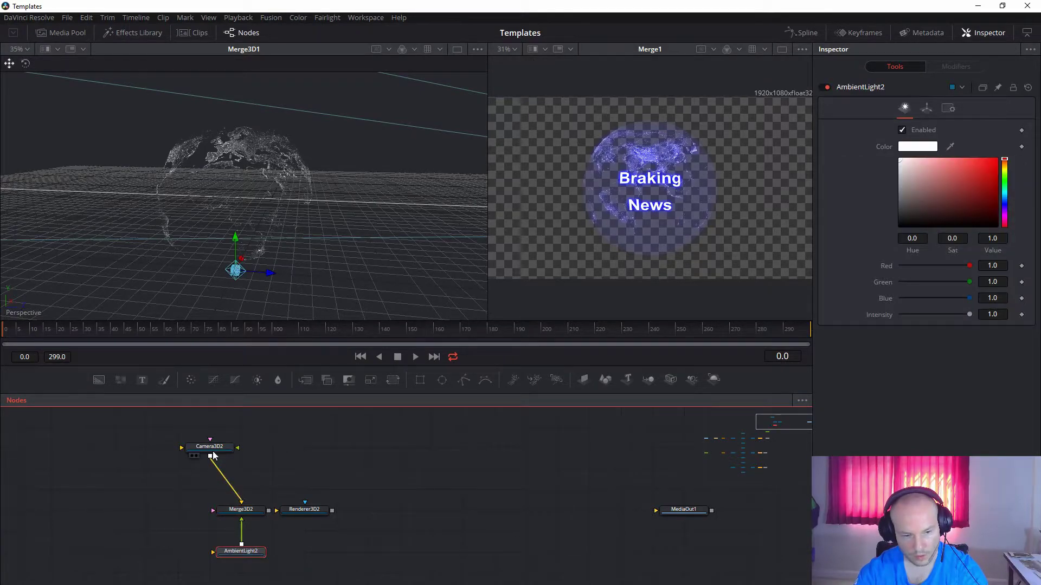
{"action": "left_click_drag", "start_coordinate": [219, 451], "coordinate": [252, 473]}
{"action": "left_click_drag", "start_coordinate": [268, 510], "coordinate": [306, 510]}
{"action": "left_click", "coordinate": [464, 498]}
{"action": "left_click_drag", "start_coordinate": [548, 478], "coordinate": [504, 477]}
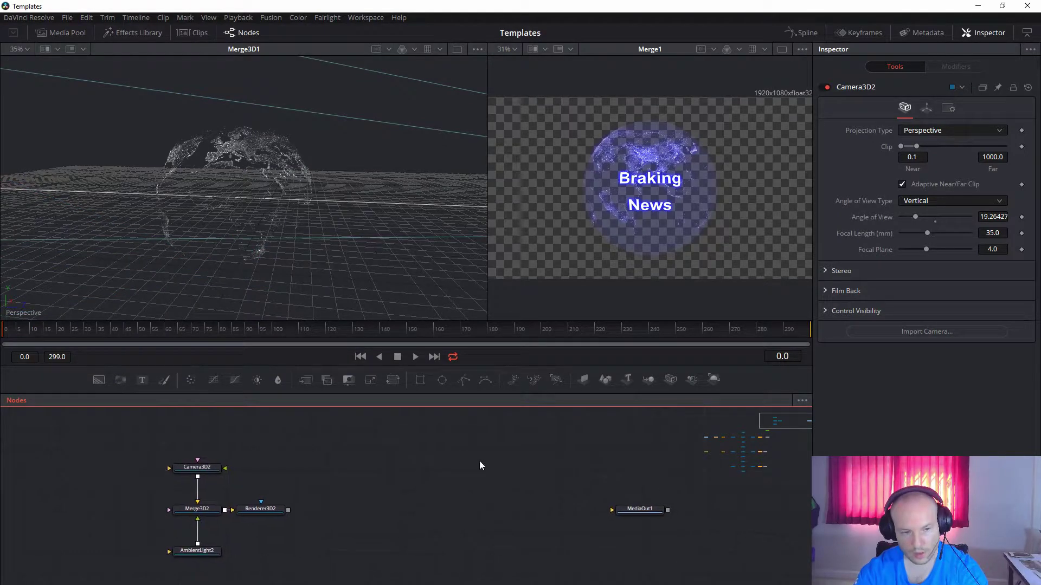
Add a Background node and feed it through a new Merge node into MediaOut1.
{"action": "left_click_drag", "start_coordinate": [107, 385], "coordinate": [552, 462]}
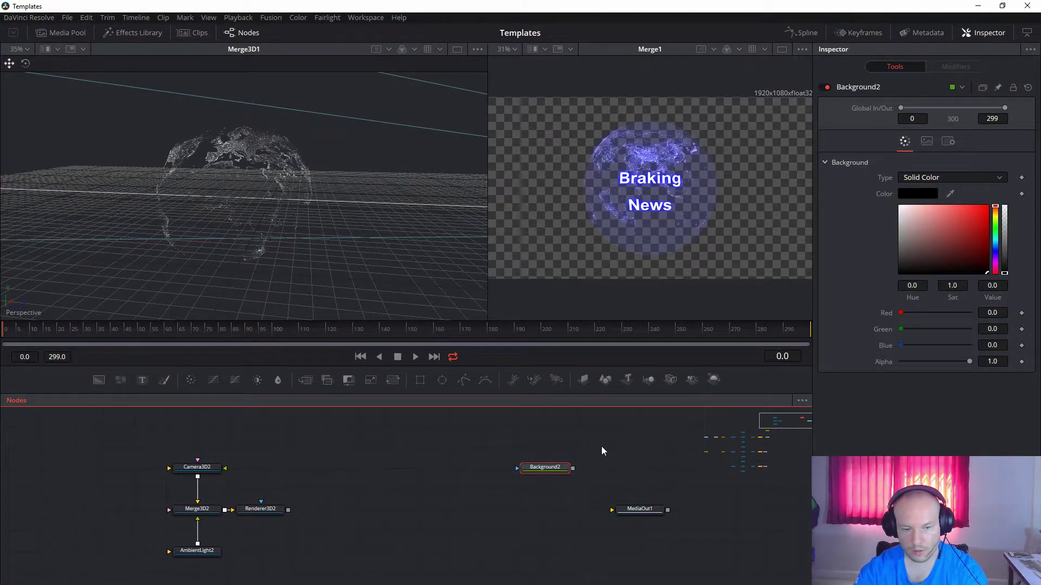
{"action": "left_click_drag", "start_coordinate": [312, 401], "coordinate": [613, 510]}
{"action": "left_click_drag", "start_coordinate": [572, 470], "coordinate": [518, 512]}
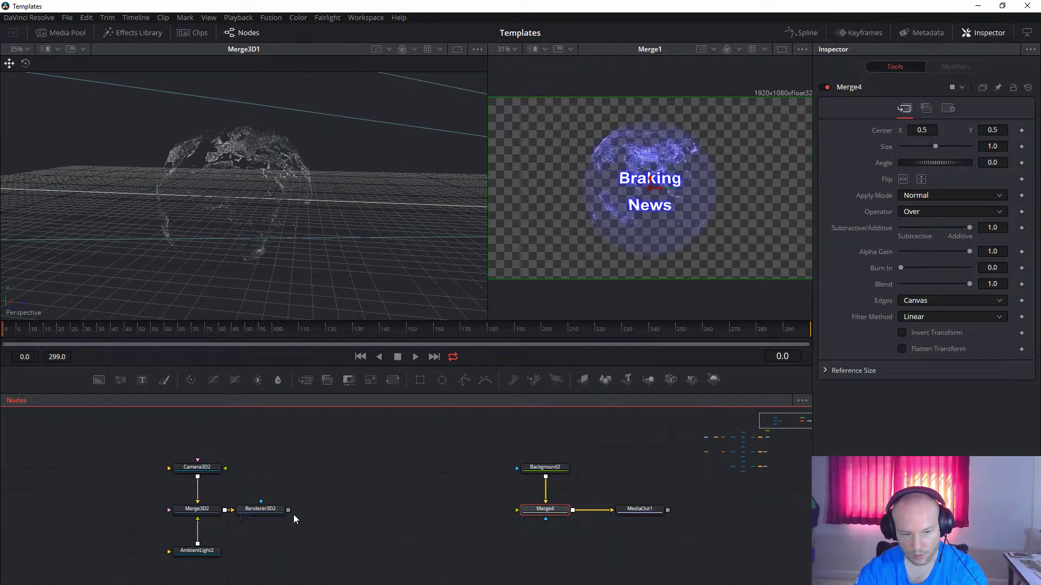
Add a Soft Glow node directly after Renderer3D2.
{"action": "left_click", "coordinate": [274, 509]}
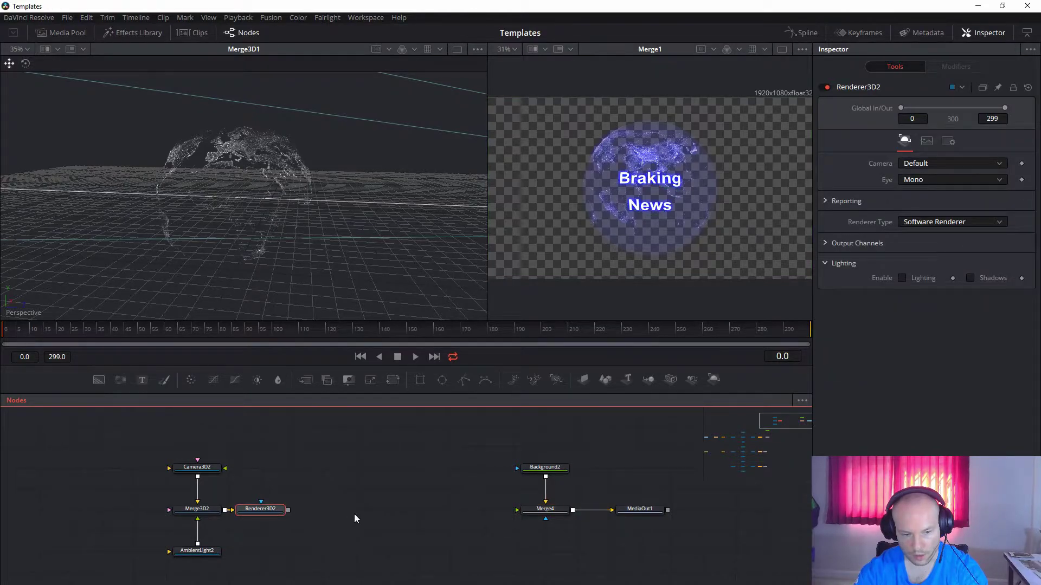
{"action": "key", "text": "shift+space"}
{"action": "type", "text": "ambi"}
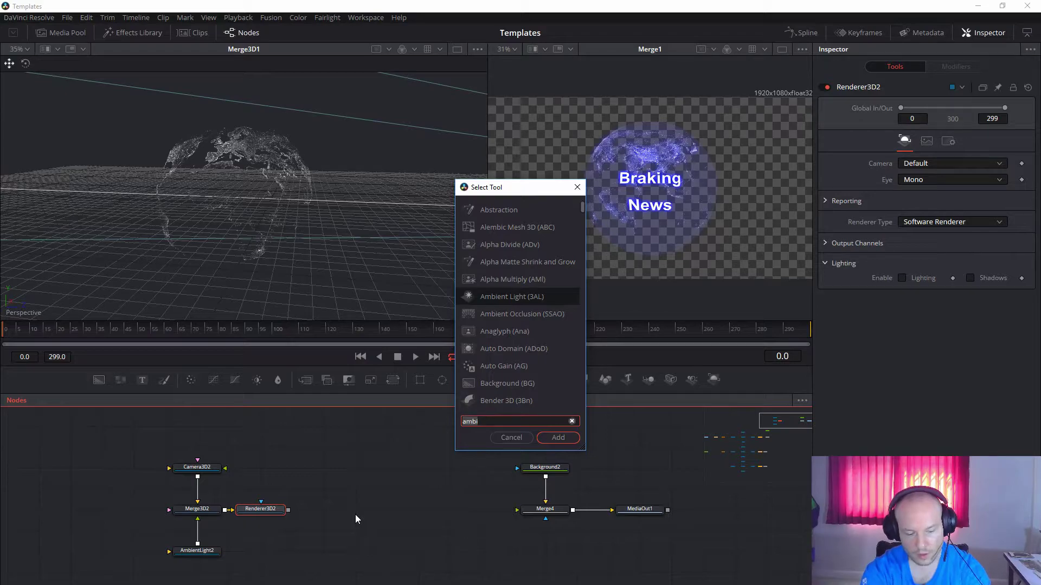
{"action": "key", "text": "BackSpace"}
{"action": "key", "text": "BackSpace"}
{"action": "key", "text": "BackSpace"}
{"action": "key", "text": "BackSpace"}
{"action": "type", "text": "glow"}
{"action": "left_click", "coordinate": [499, 246]}
{"action": "left_click", "coordinate": [558, 437]}
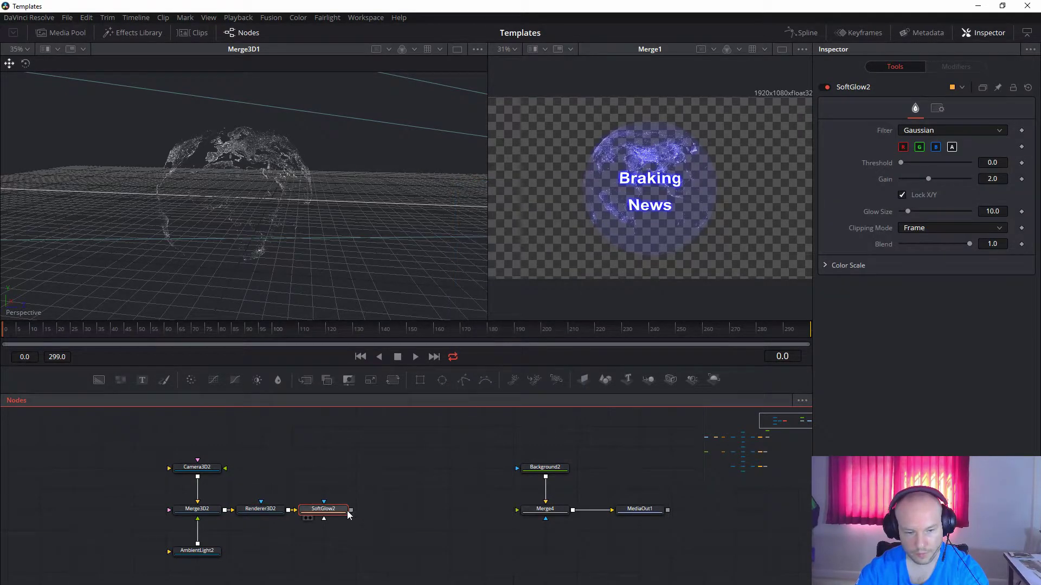
Connect SoftGlow2 to Merge4 as its foreground and display MediaOut1 in the second viewer.
{"action": "left_click_drag", "start_coordinate": [350, 510], "coordinate": [530, 512]}
{"action": "left_click_drag", "start_coordinate": [351, 465], "coordinate": [501, 450]}
{"action": "left_click_drag", "start_coordinate": [603, 478], "coordinate": [490, 493]}
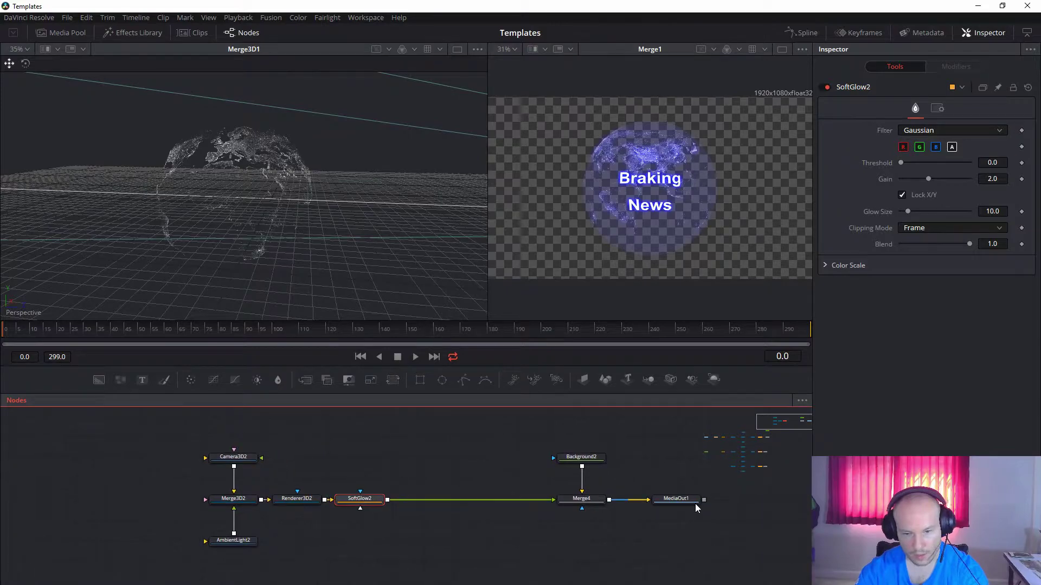
{"action": "left_click", "coordinate": [677, 507]}
{"action": "left_click", "coordinate": [663, 517]}
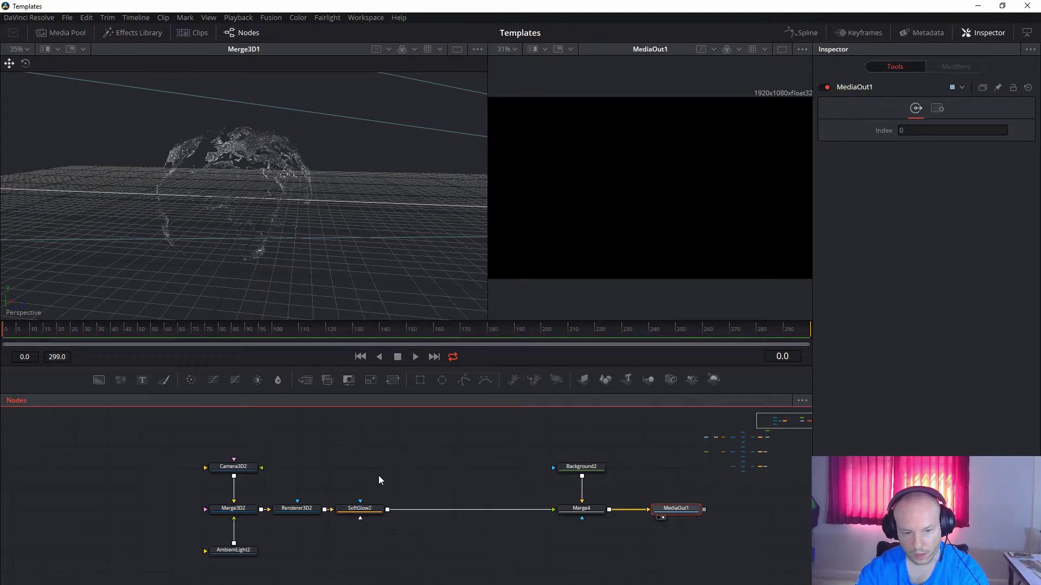
Add a Shape3D node before Merge3D2 and connect it to that merge.
{"action": "left_click", "coordinate": [583, 467]}
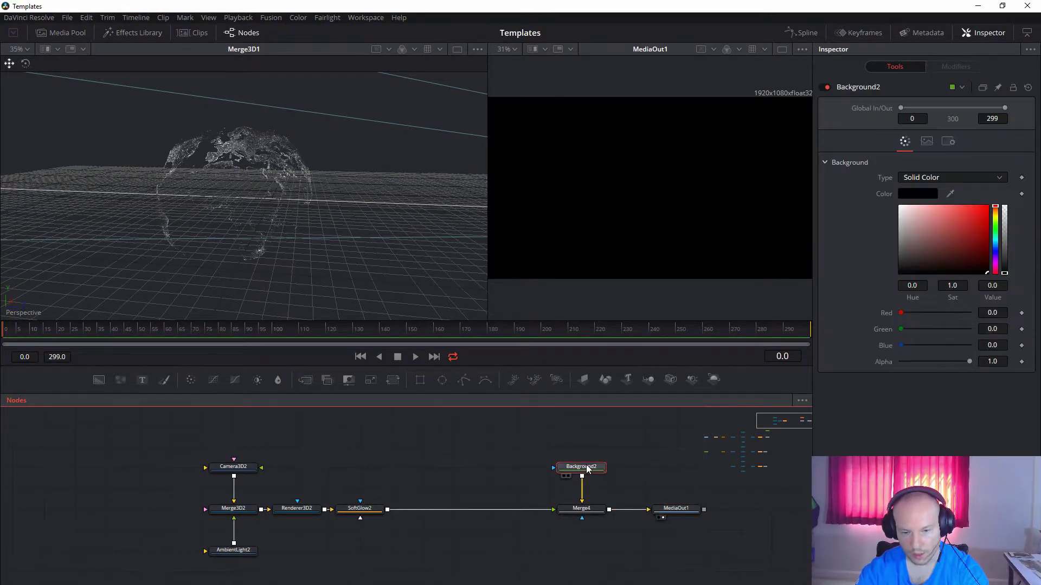
{"action": "left_click_drag", "start_coordinate": [378, 475], "coordinate": [574, 454]}
{"action": "left_click_drag", "start_coordinate": [283, 489], "coordinate": [365, 483]}
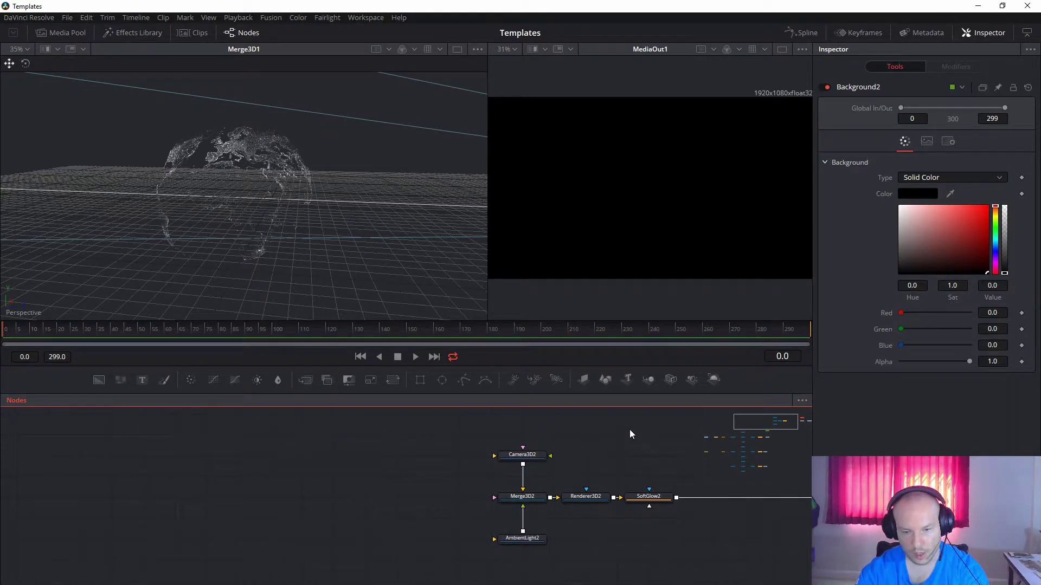
{"action": "left_click_drag", "start_coordinate": [607, 381], "coordinate": [510, 497]}
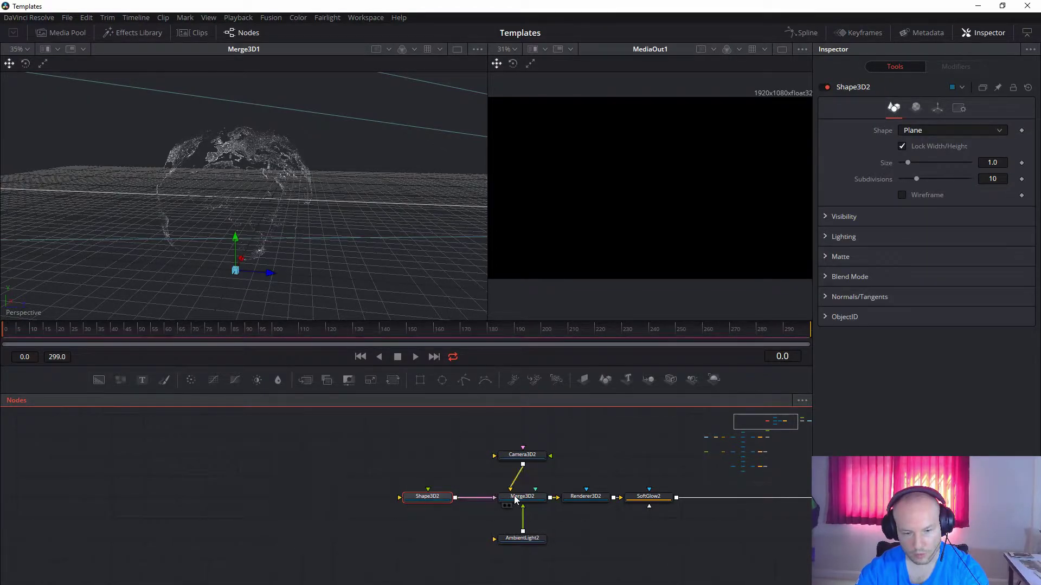
Change the shape type of Shape3D2 to Sphere.
{"action": "left_click", "coordinate": [919, 133]}
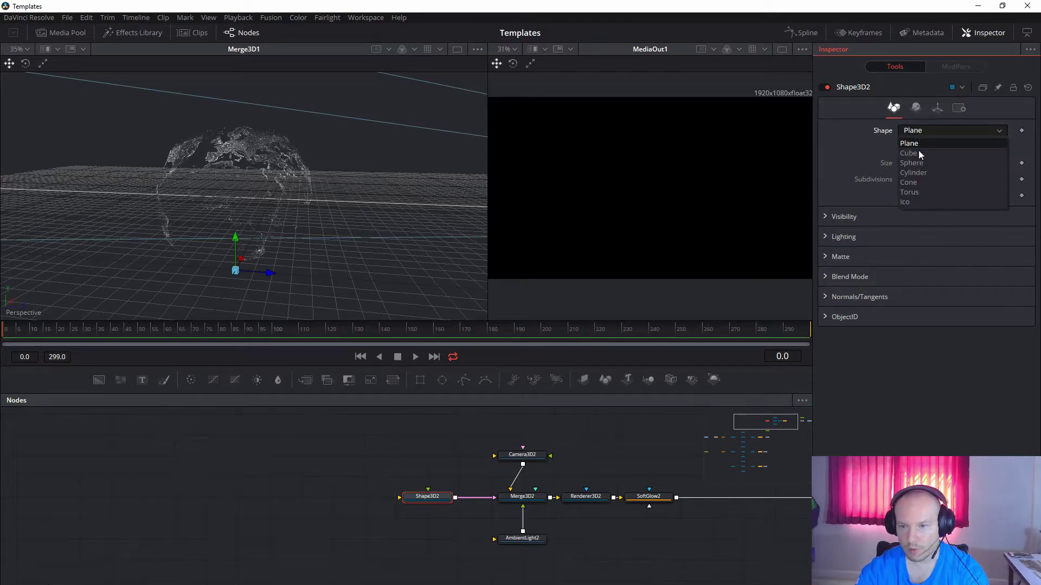
{"action": "left_click", "coordinate": [915, 162]}
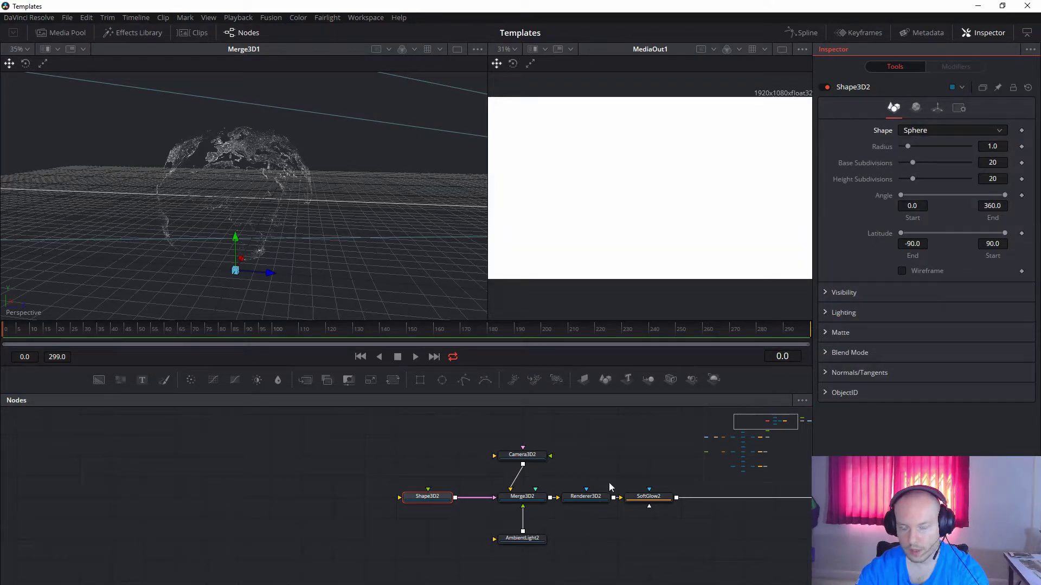
{"action": "left_click", "coordinate": [226, 485]}
{"action": "left_click_drag", "start_coordinate": [227, 484], "coordinate": [252, 482]}
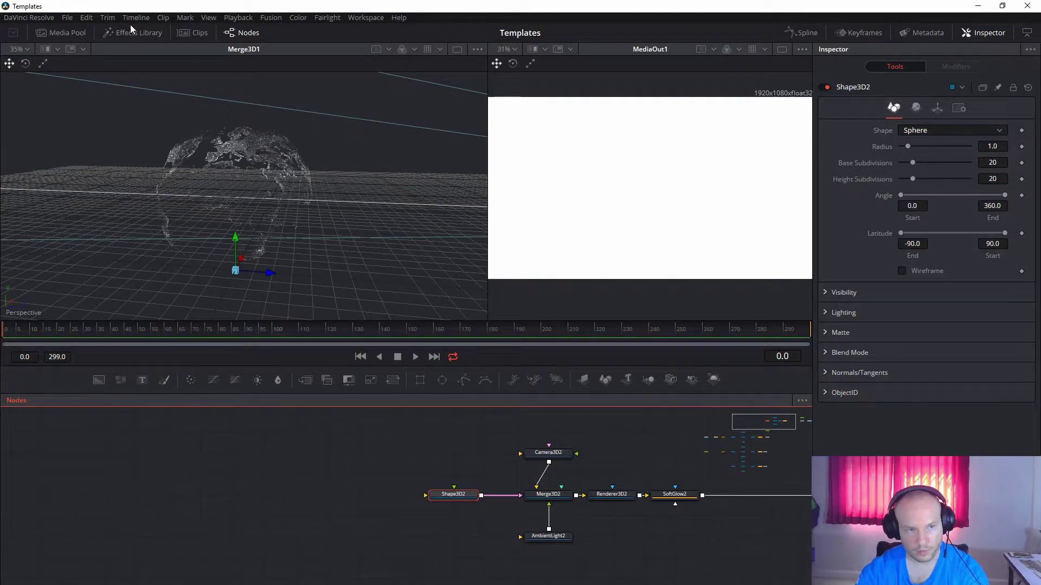
Bring earth_lights.jpg from the media pool into the node graph and connect it to Shape3D2, leaving space between the two nodes.
{"action": "left_click", "coordinate": [60, 32]}
{"action": "left_click_drag", "start_coordinate": [128, 160], "coordinate": [327, 498]}
{"action": "left_click_drag", "start_coordinate": [193, 465], "coordinate": [93, 473]}
{"action": "left_click_drag", "start_coordinate": [254, 503], "coordinate": [336, 504]}
{"action": "scroll", "coordinate": [367, 463], "scroll_direction": "left", "scroll_amount": 5}
{"action": "mouse_move", "coordinate": [342, 516]}
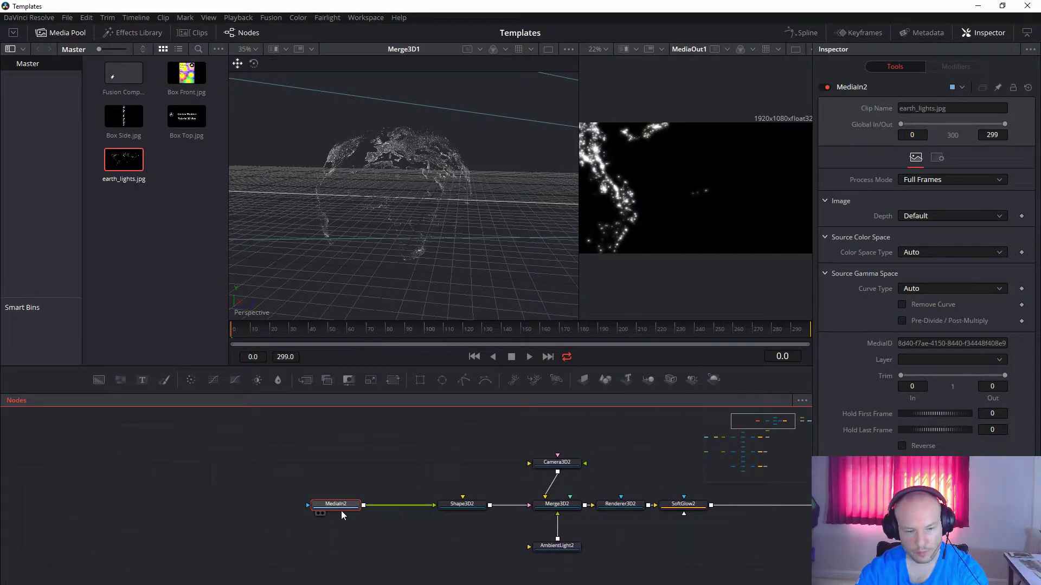
{"action": "left_click_drag", "start_coordinate": [341, 508], "coordinate": [250, 506]}
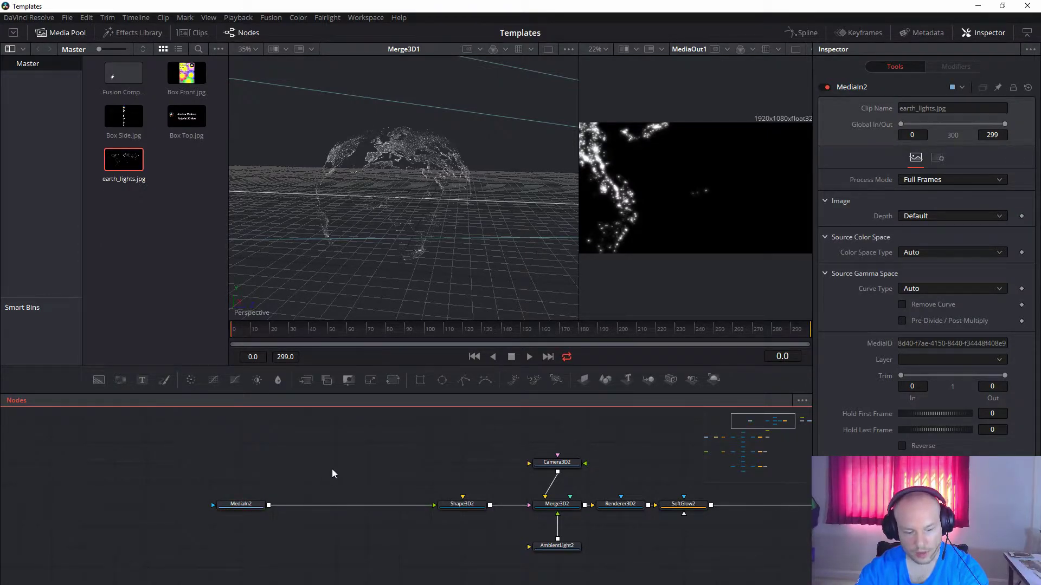
Insert a Resize node between MediaIn2 and Shape3D2.
{"action": "key", "text": "shift+space"}
{"action": "type", "text": "resi"}
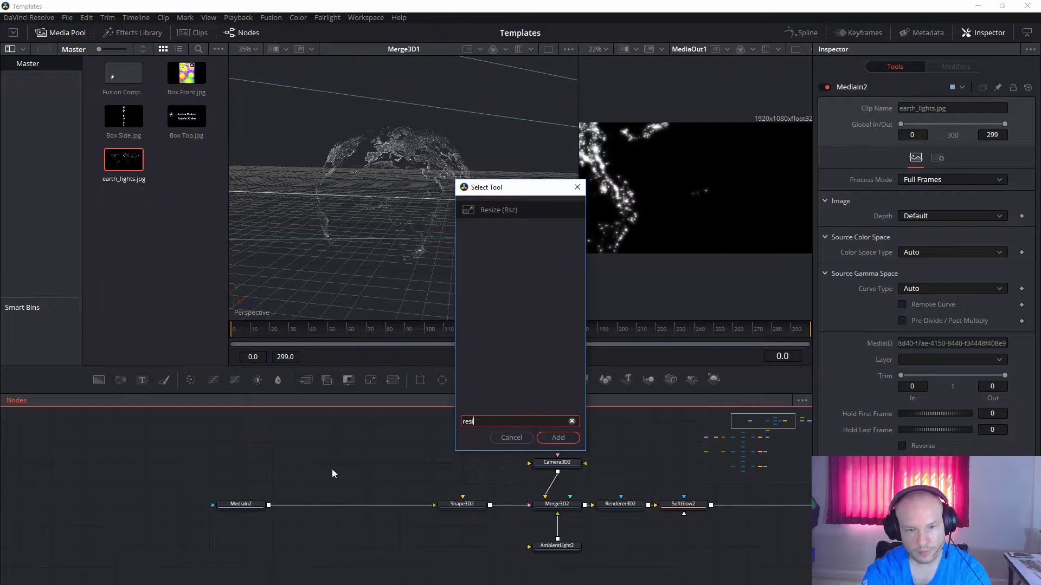
{"action": "left_click", "coordinate": [556, 438]}
{"action": "mouse_move", "coordinate": [429, 504]}
{"action": "left_mouse_down"}
{"action": "mouse_move", "coordinate": [372, 478]}
{"action": "mouse_move", "coordinate": [367, 464]}
{"action": "mouse_move", "coordinate": [325, 504]}
{"action": "mouse_move", "coordinate": [305, 505]}
{"action": "mouse_move", "coordinate": [447, 509]}
{"action": "left_mouse_up"}
{"action": "left_click_drag", "start_coordinate": [474, 430], "coordinate": [338, 420]}
Set the Y pivot of Shape3D2 to -1.0 and its Y offset to 1.0.
{"action": "left_click", "coordinate": [334, 497]}
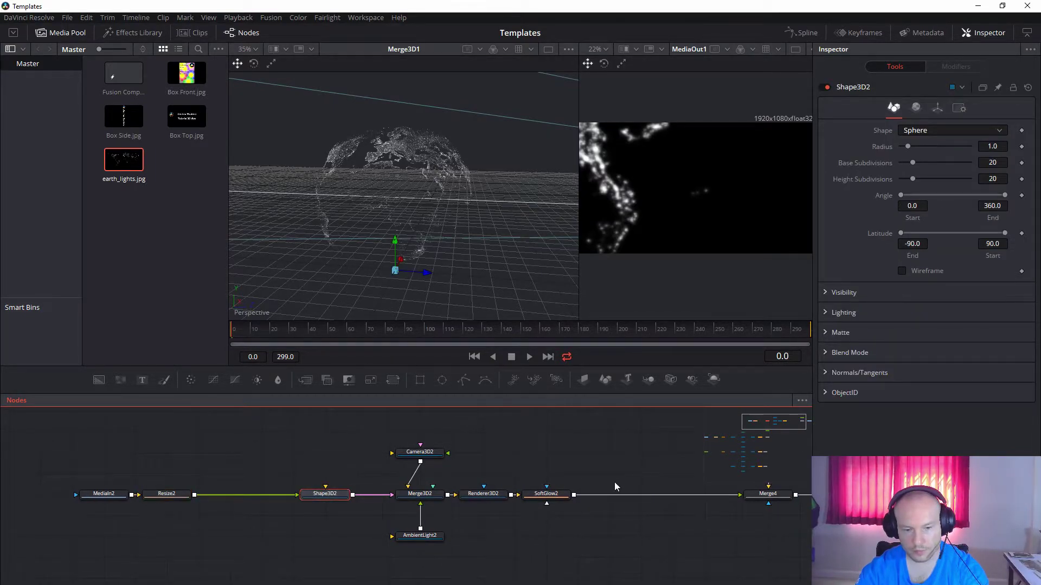
{"action": "left_click", "coordinate": [936, 108]}
{"action": "left_click_drag", "start_coordinate": [678, 452], "coordinate": [614, 457]}
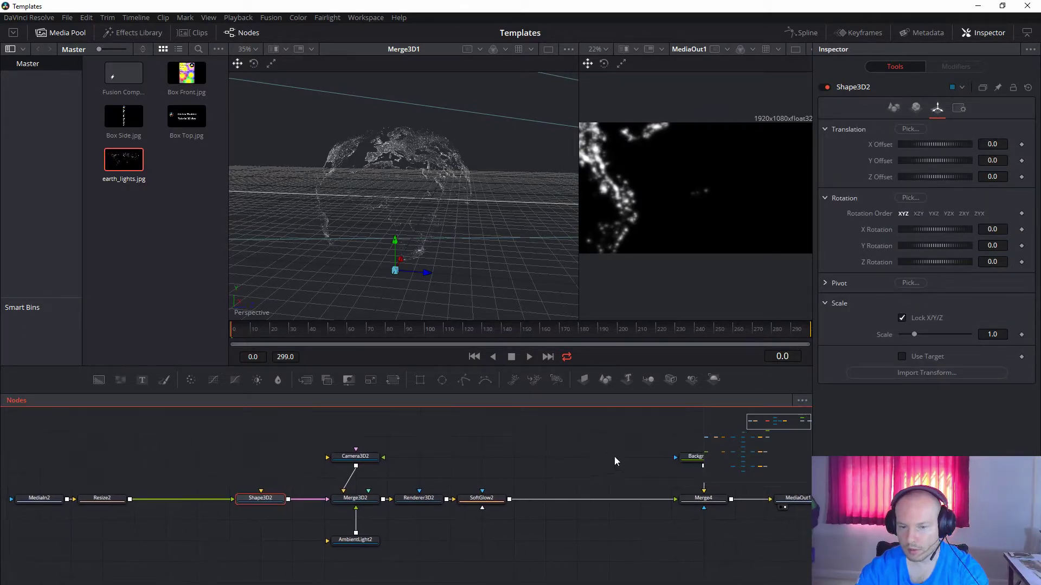
{"action": "left_click", "coordinate": [827, 282]}
{"action": "double_click", "coordinate": [993, 315]}
{"action": "type", "text": "-1"}
{"action": "key", "text": "Tab"}
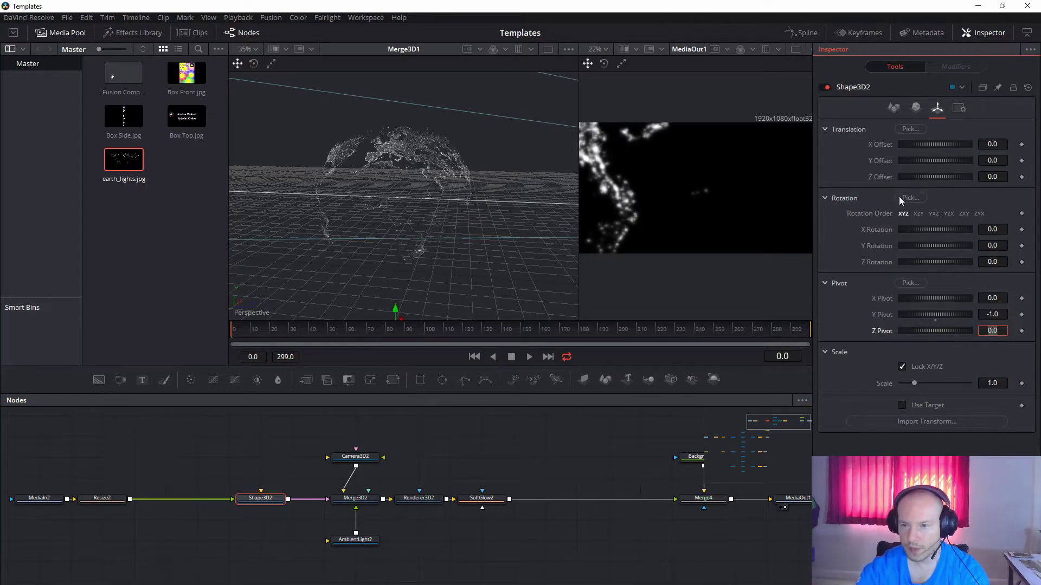
{"action": "left_click", "coordinate": [998, 163]}
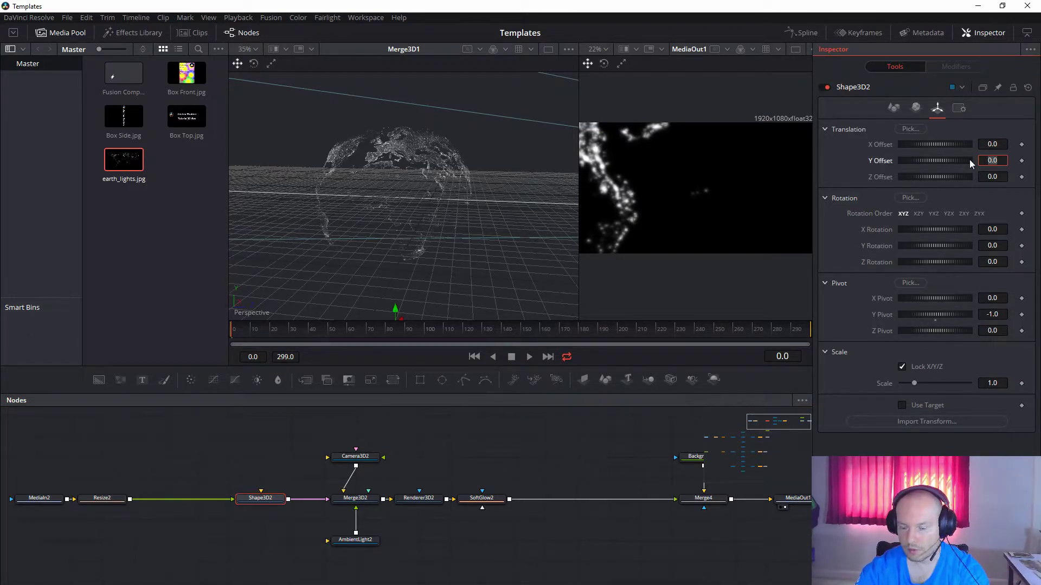
{"action": "type", "text": "1"}
{"action": "key", "text": "Tab"}
Display Merge3D2 in the first viewer to show the textured globe together with the camera.
{"action": "left_click_drag", "start_coordinate": [492, 278], "coordinate": [383, 263]}
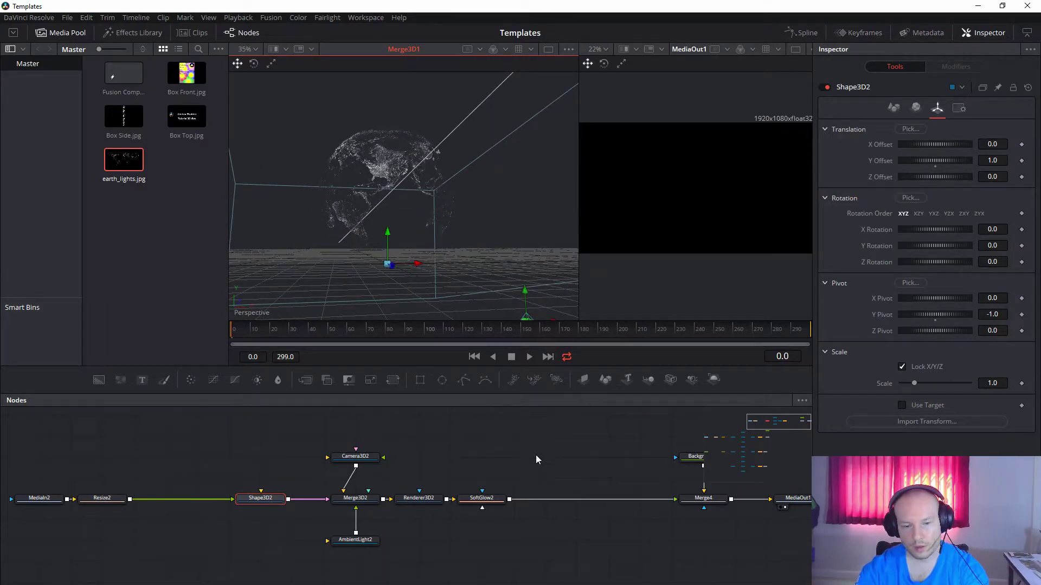
{"action": "left_click", "coordinate": [362, 459]}
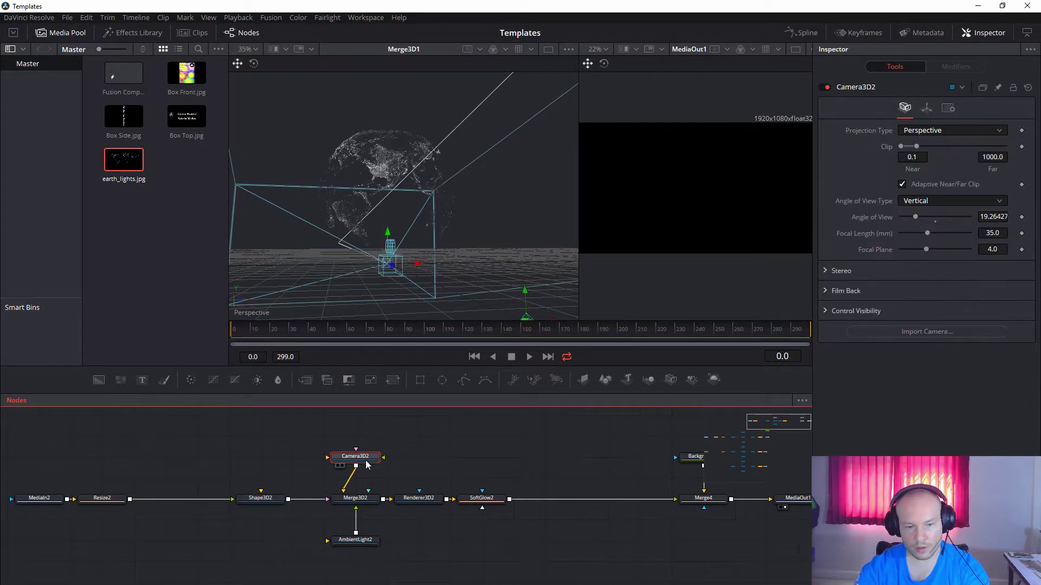
{"action": "key", "text": "1"}
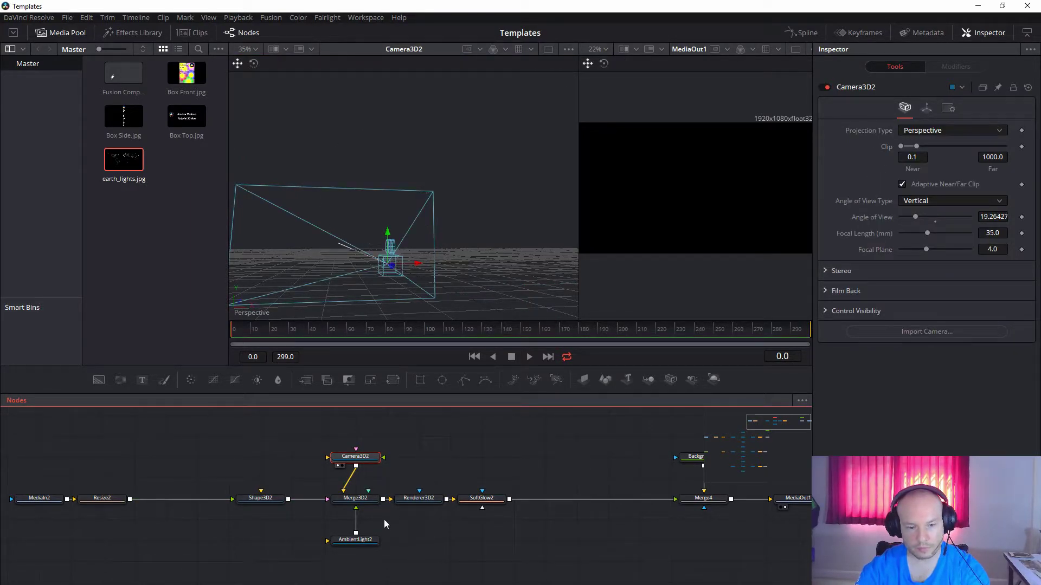
{"action": "left_click", "coordinate": [366, 499]}
{"action": "key", "text": "1"}
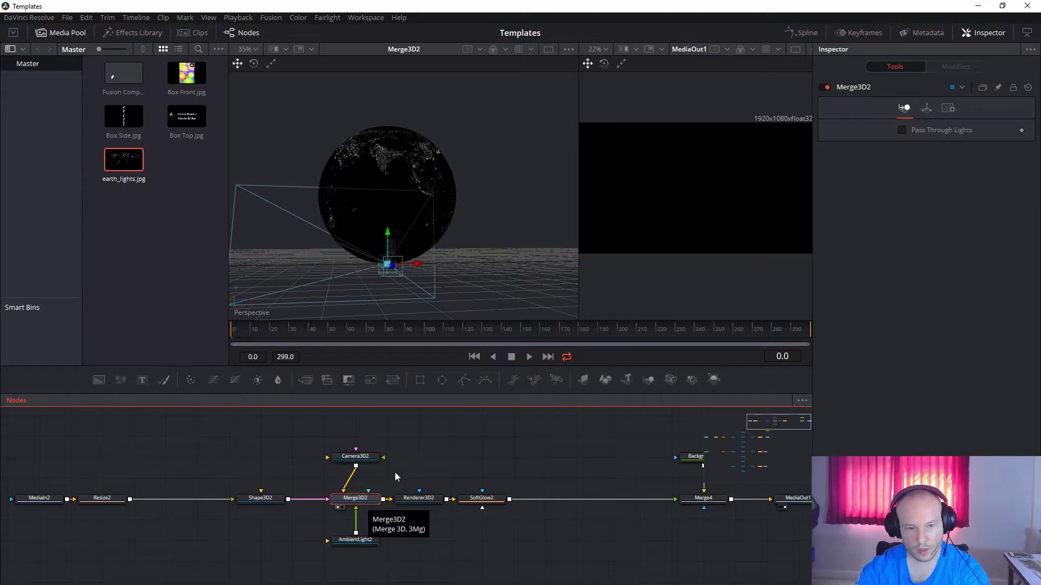
{"action": "left_click_drag", "start_coordinate": [424, 236], "coordinate": [478, 273]}
{"action": "key", "text": "ctrl+z"}
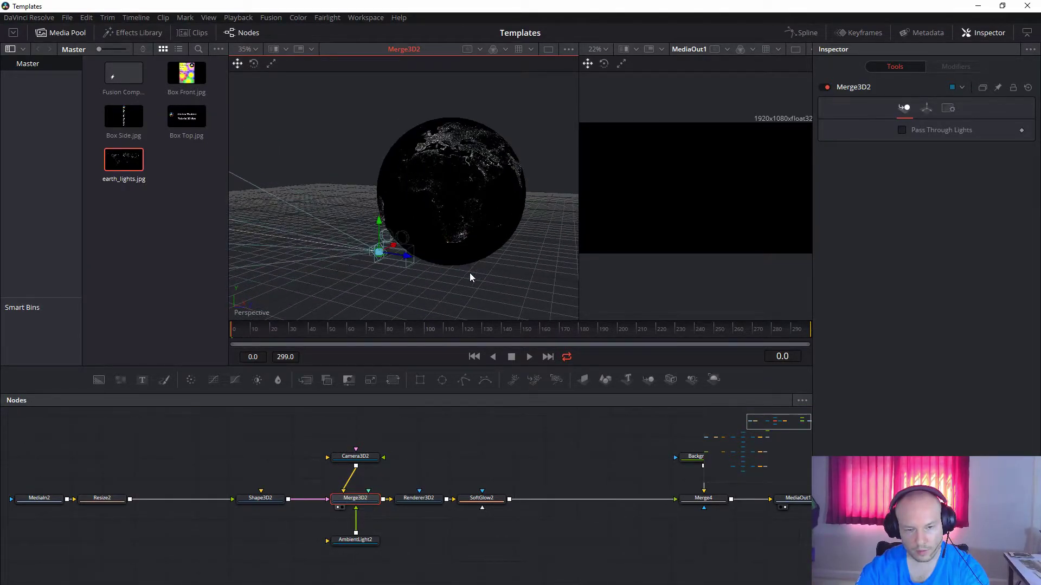
Position Camera3D2 in front of the globe with a Y offset of 1.0 and a Z offset of 8.0.
{"action": "left_click", "coordinate": [350, 464]}
{"action": "left_click_drag", "start_coordinate": [407, 260], "coordinate": [525, 289]}
{"action": "left_click_drag", "start_coordinate": [505, 248], "coordinate": [505, 173]}
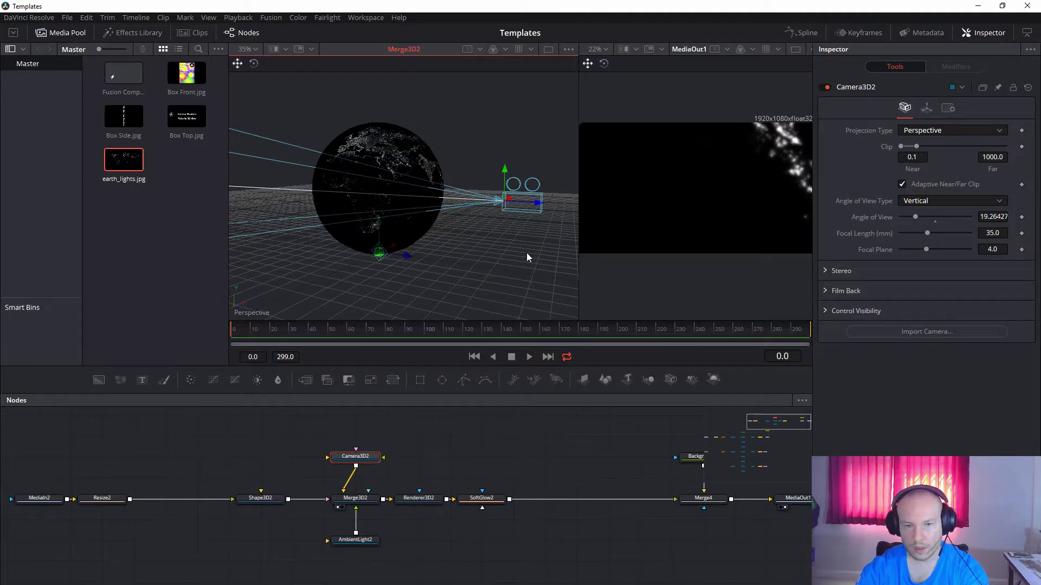
{"action": "left_click_drag", "start_coordinate": [554, 444], "coordinate": [483, 446]}
{"action": "left_click", "coordinate": [925, 108]}
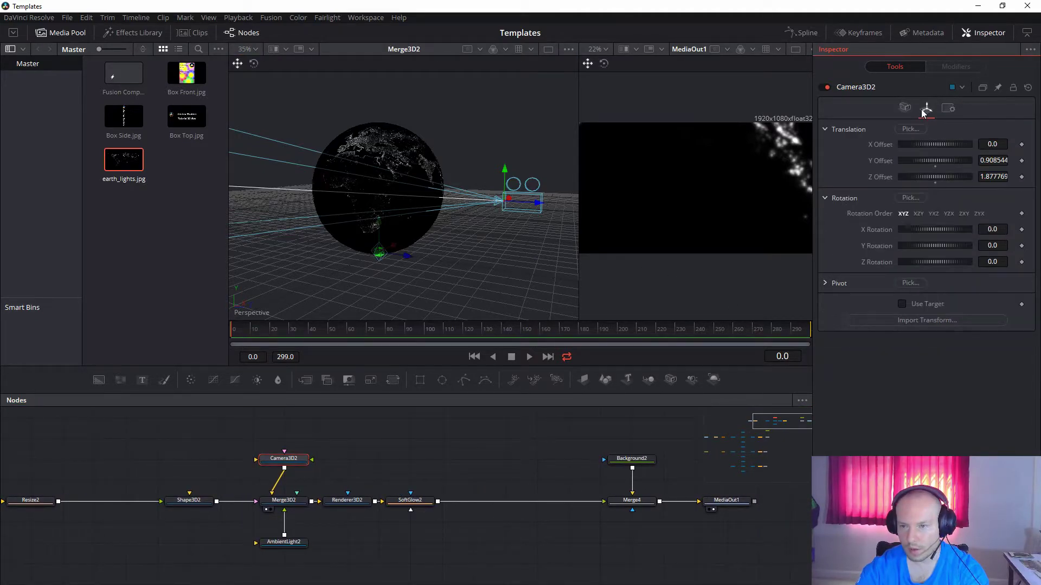
{"action": "left_click", "coordinate": [989, 161]}
{"action": "left_click_drag", "start_coordinate": [979, 162], "coordinate": [1025, 166]}
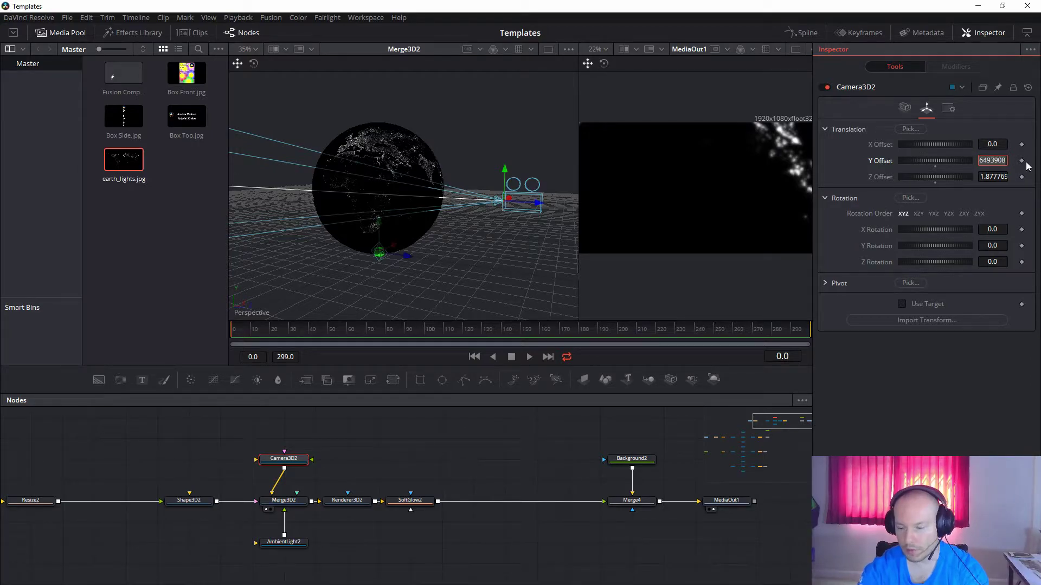
{"action": "type", "text": "1"}
{"action": "key", "text": "Tab"}
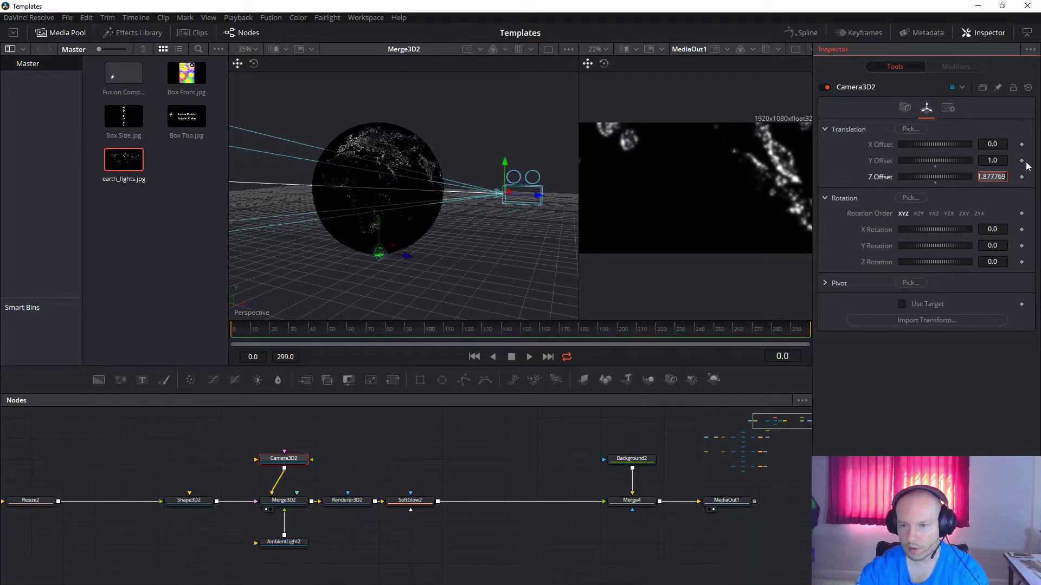
{"action": "type", "text": "8"}
{"action": "key", "text": "Tab"}
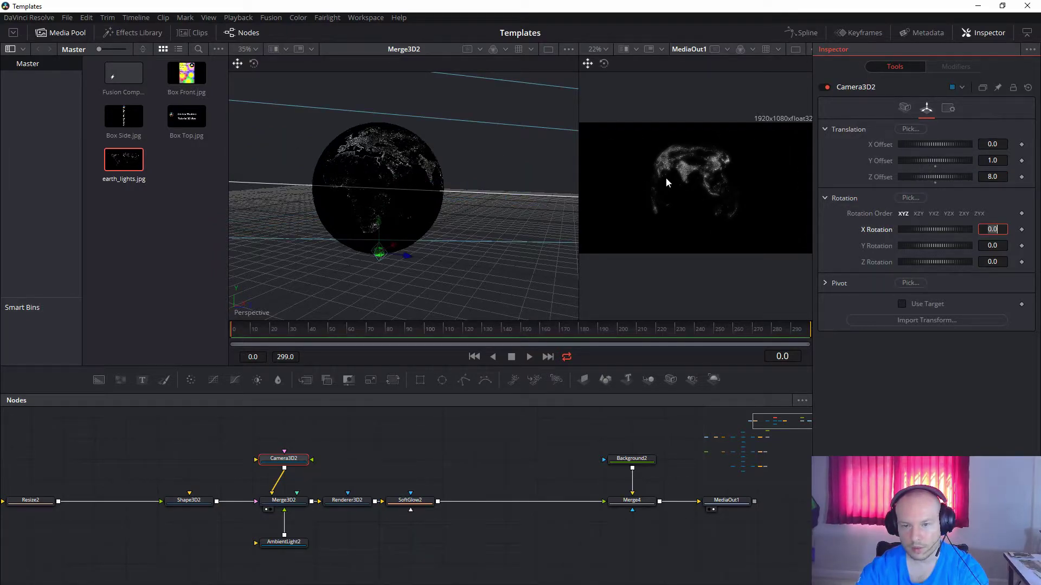
{"action": "left_click", "coordinate": [942, 417]}
Turn off the green and red channels of SoftGlow2 to give the globe a blue glow.
{"action": "left_click_drag", "start_coordinate": [488, 244], "coordinate": [327, 226]}
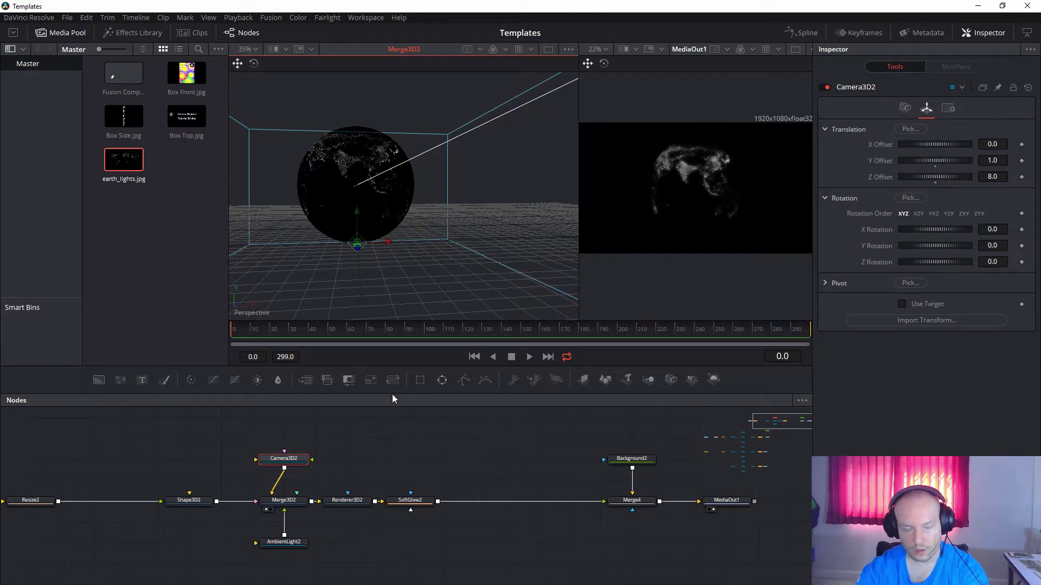
{"action": "left_click_drag", "start_coordinate": [385, 465], "coordinate": [520, 460]}
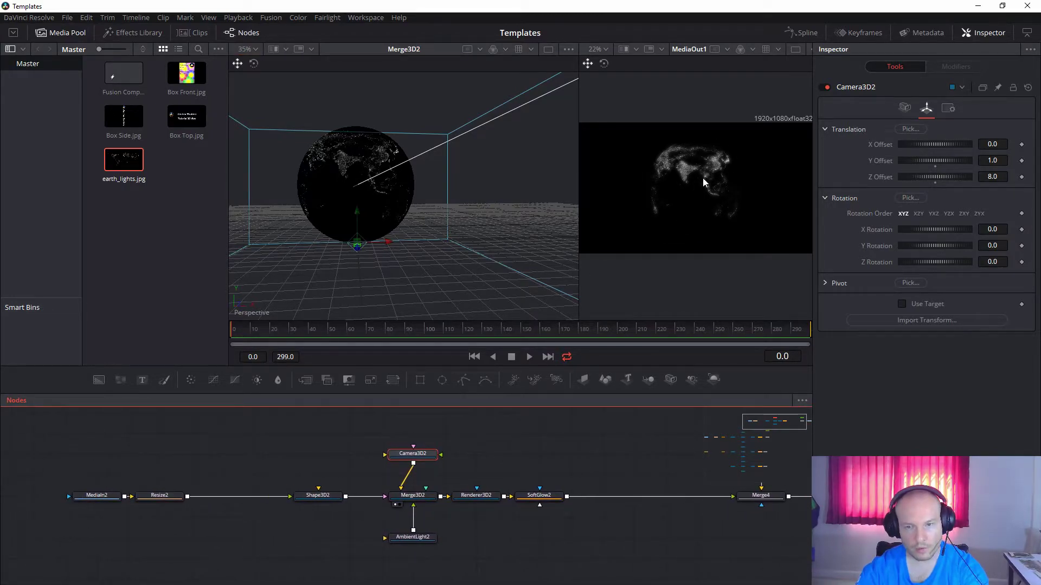
{"action": "left_click", "coordinate": [545, 495]}
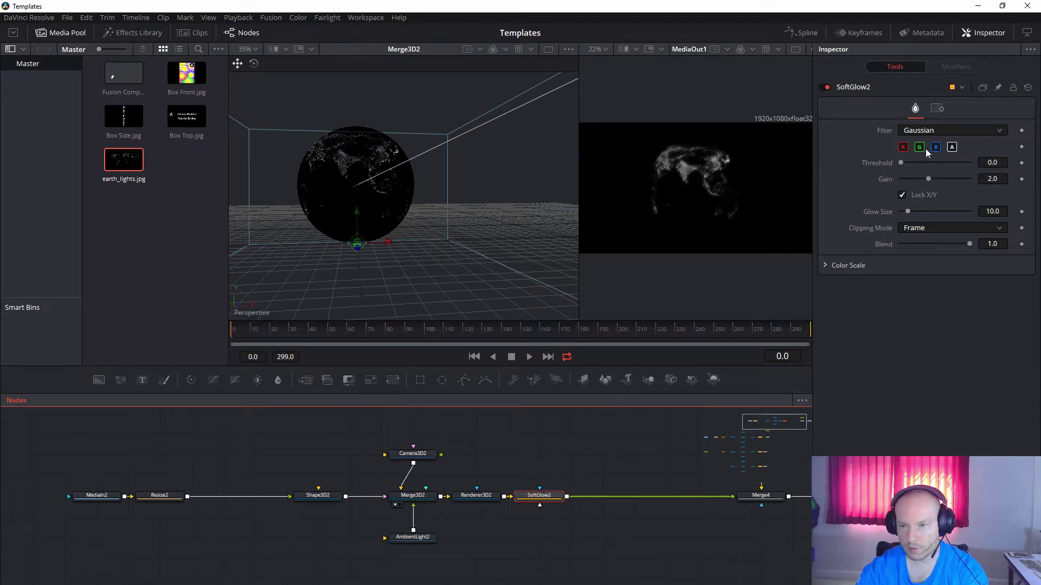
{"action": "left_click", "coordinate": [918, 149]}
{"action": "left_click", "coordinate": [904, 149]}
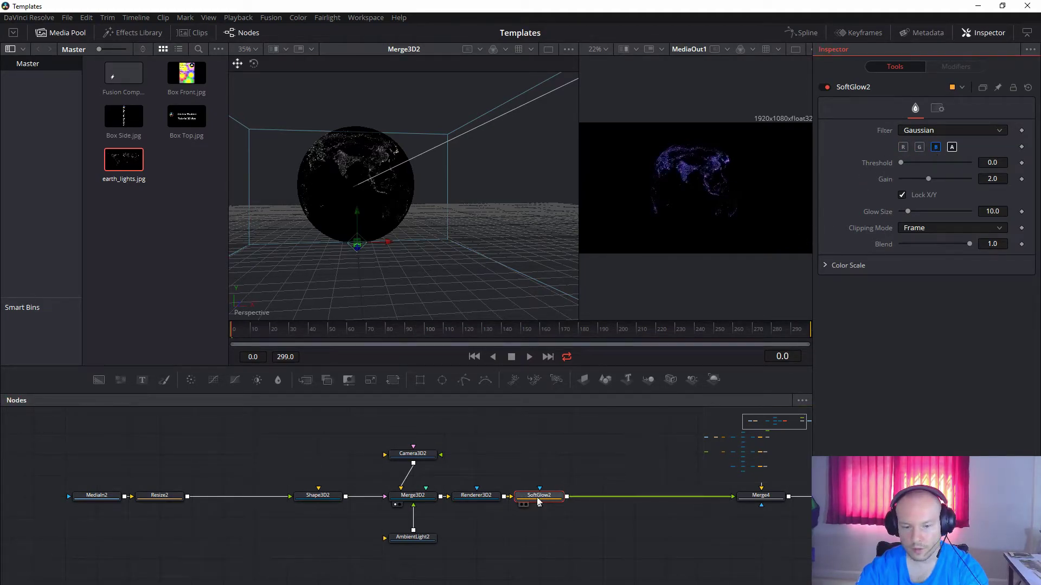
Try SoftGlow2 with only red as its colour channel, and return it to blue only.
{"action": "left_click", "coordinate": [920, 148]}
{"action": "left_click", "coordinate": [903, 147]}
{"action": "left_click", "coordinate": [920, 147]}
{"action": "left_click", "coordinate": [935, 148]}
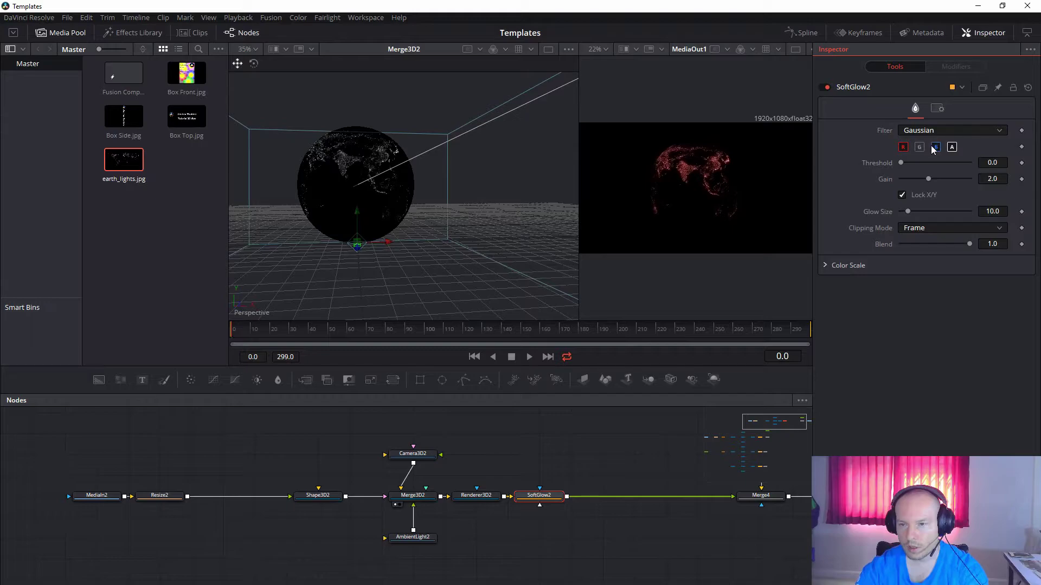
{"action": "left_click", "coordinate": [920, 148]}
{"action": "left_click", "coordinate": [903, 147]}
{"action": "left_click", "coordinate": [919, 148]}
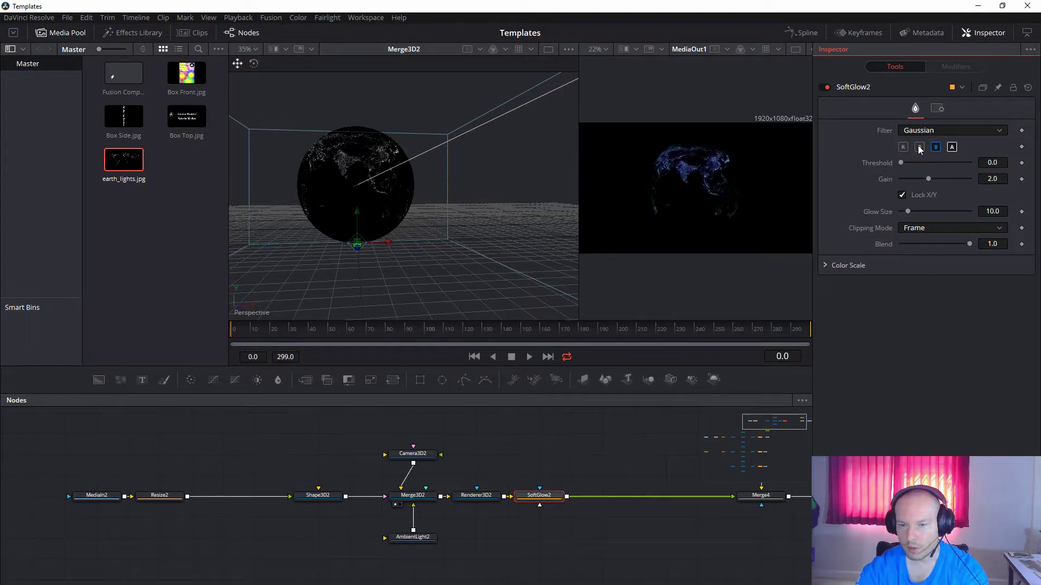
Examine the solid colour settings of Background2.
{"action": "left_click_drag", "start_coordinate": [488, 468], "coordinate": [526, 466]}
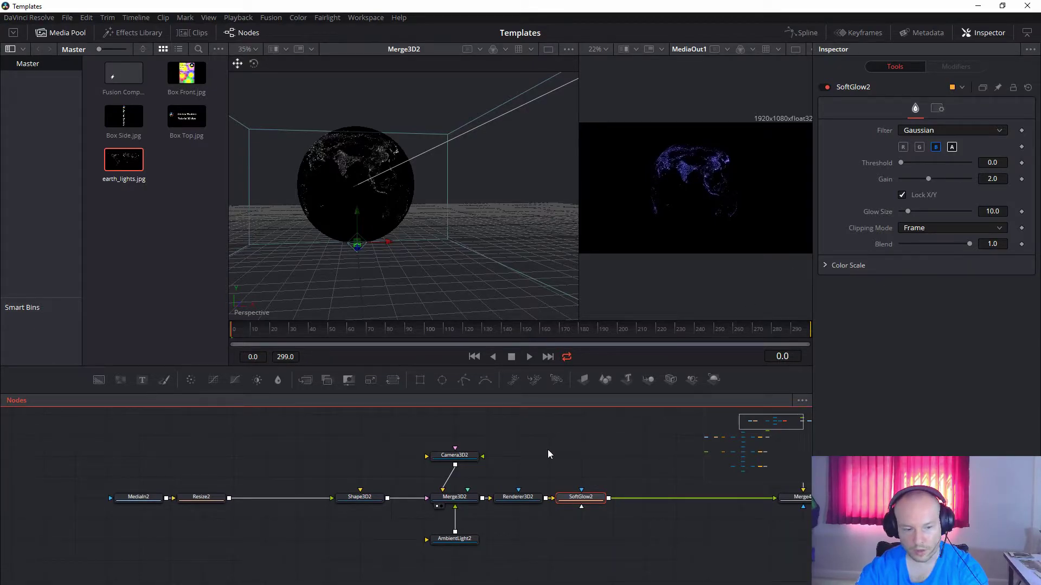
{"action": "left_click_drag", "start_coordinate": [269, 481], "coordinate": [338, 486]}
{"action": "left_click_drag", "start_coordinate": [696, 458], "coordinate": [449, 467]}
{"action": "left_click", "coordinate": [623, 465]}
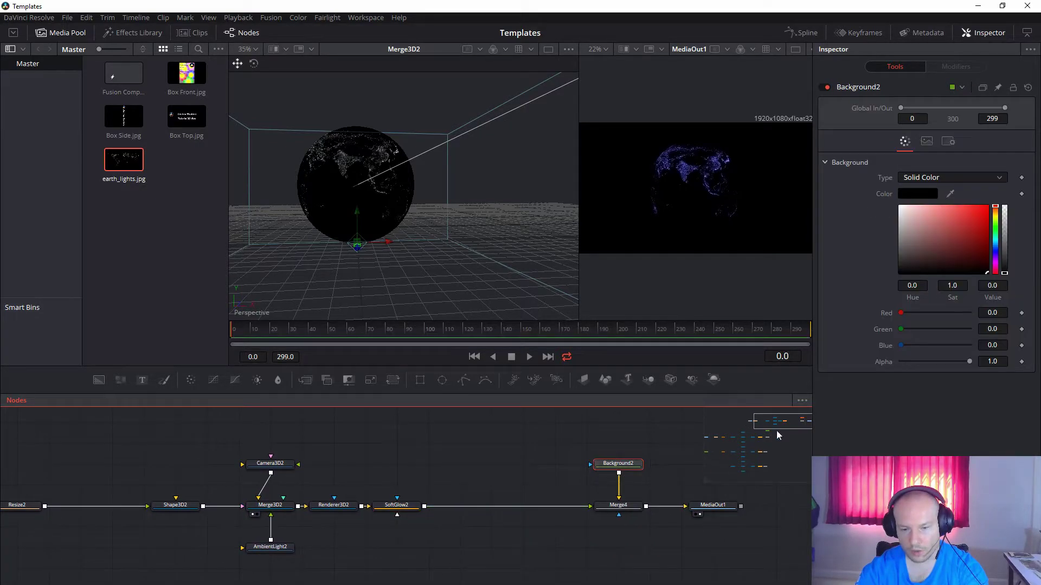
{"action": "mouse_move", "coordinate": [1004, 276]}
{"action": "left_mouse_down"}
{"action": "mouse_move", "coordinate": [1006, 196]}
{"action": "mouse_move", "coordinate": [1001, 284]}
{"action": "left_mouse_up"}
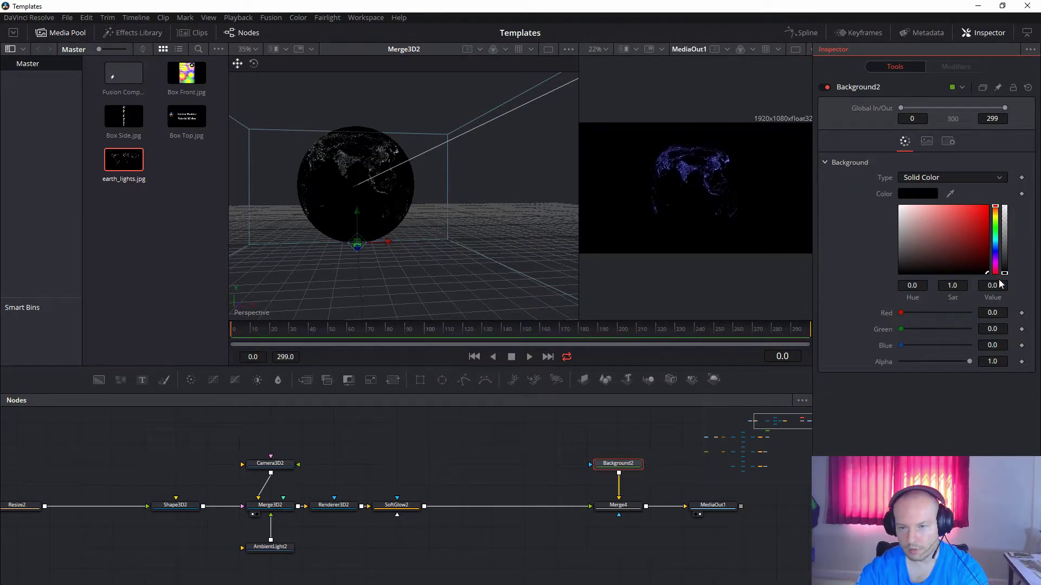
Insert a Bitmap node between Resize2 and Shape3D2 and set its channel to Luminance.
{"action": "left_click_drag", "start_coordinate": [183, 459], "coordinate": [370, 468]}
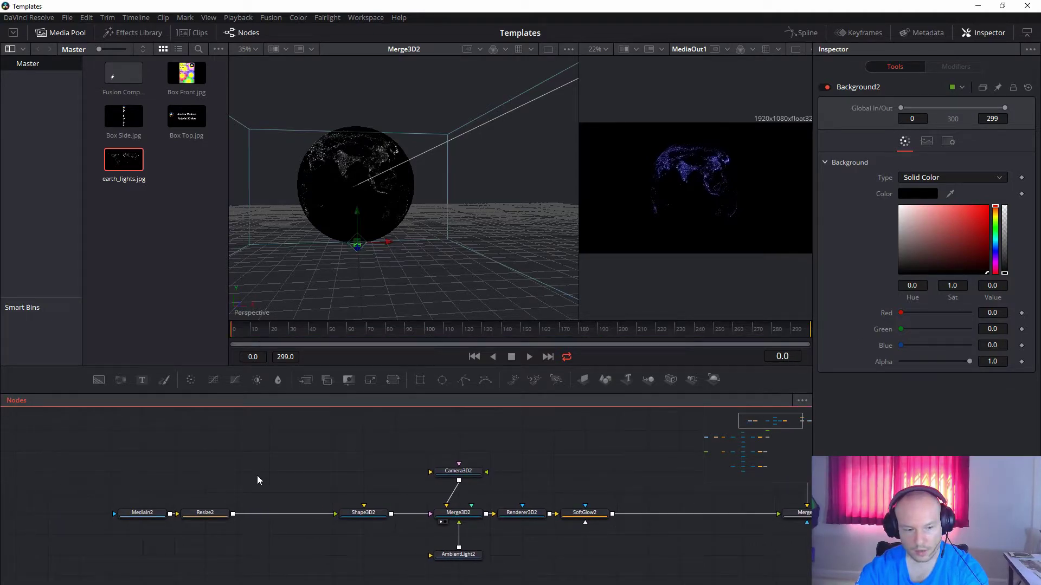
{"action": "key", "text": "shift+space"}
{"action": "type", "text": "bit"}
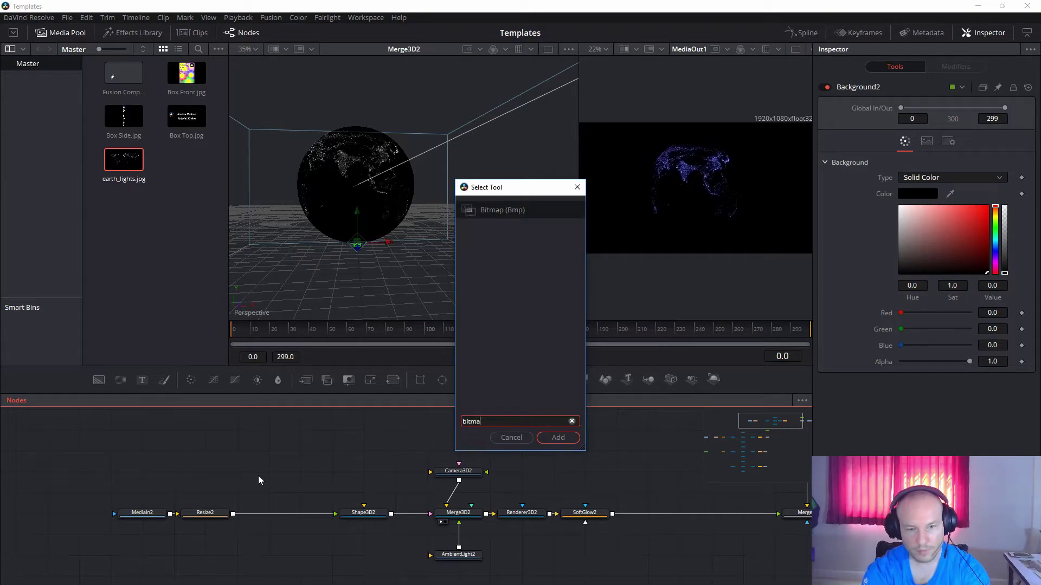
{"action": "type", "text": "ma"}
{"action": "key", "text": "Return"}
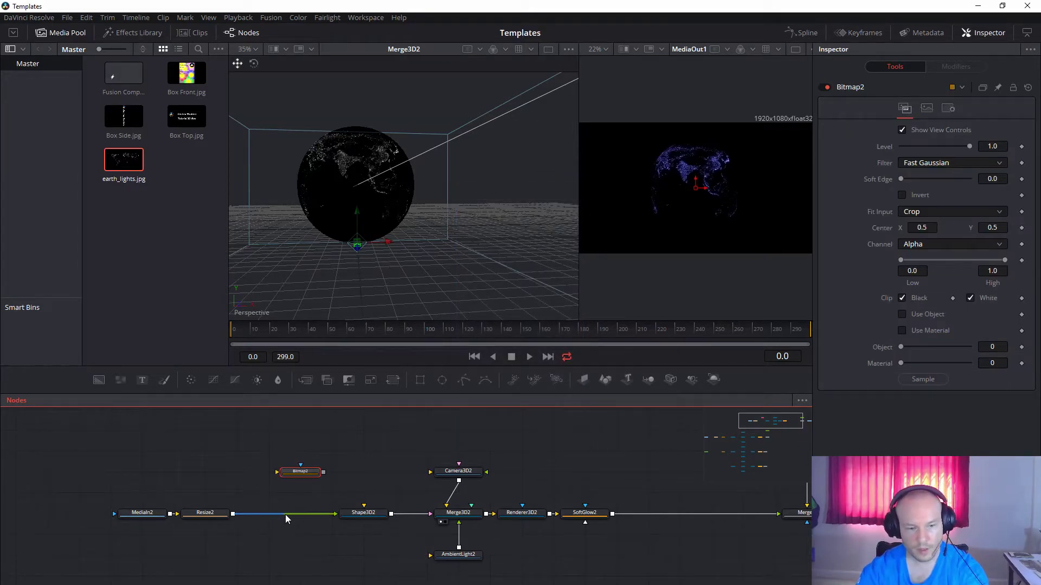
{"action": "left_click_drag", "start_coordinate": [320, 515], "coordinate": [278, 508]}
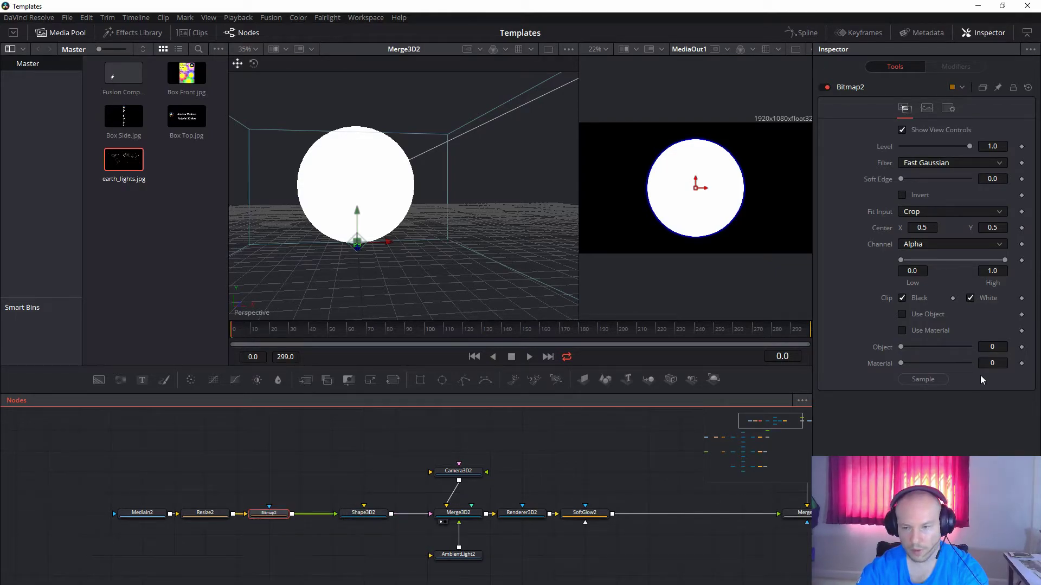
{"action": "left_click", "coordinate": [926, 245]}
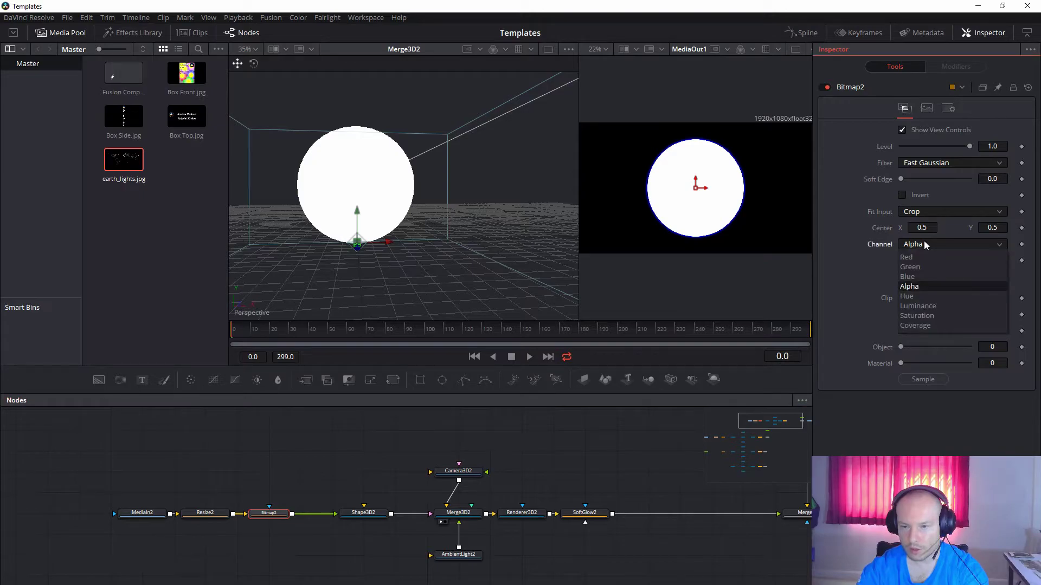
{"action": "left_click", "coordinate": [918, 306]}
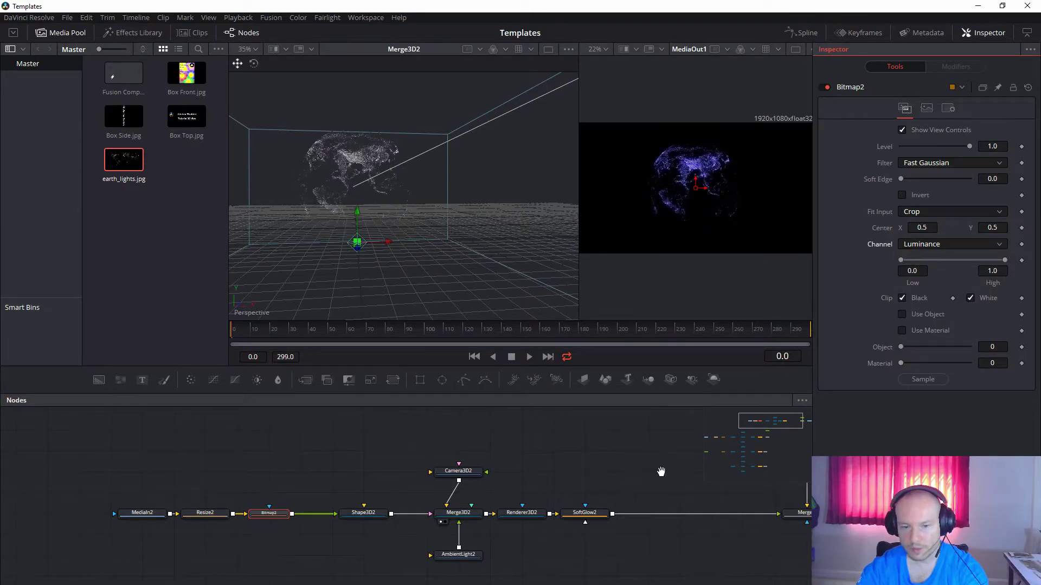
Review the colour and alpha settings of the Background2 node.
{"action": "left_click_drag", "start_coordinate": [759, 473], "coordinate": [448, 479]}
{"action": "left_click", "coordinate": [493, 478]}
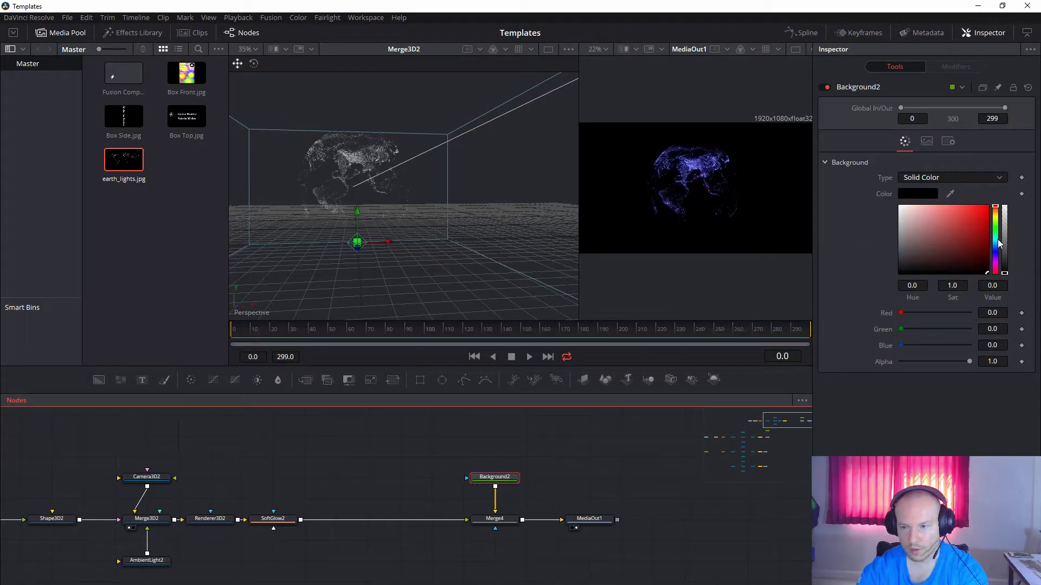
{"action": "mouse_move", "coordinate": [1006, 278]}
{"action": "left_mouse_down"}
{"action": "mouse_move", "coordinate": [1013, 201]}
{"action": "mouse_move", "coordinate": [995, 286]}
{"action": "left_mouse_up"}
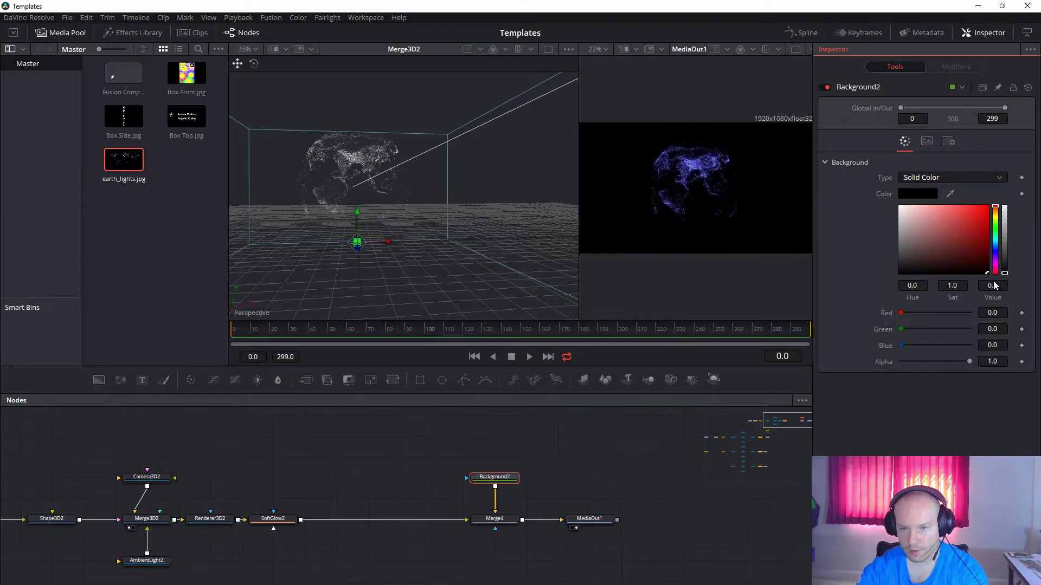
Add a separate Text node in the empty space above the globe's node chain.
{"action": "scroll", "coordinate": [276, 460], "scroll_direction": "down", "scroll_amount": 2}
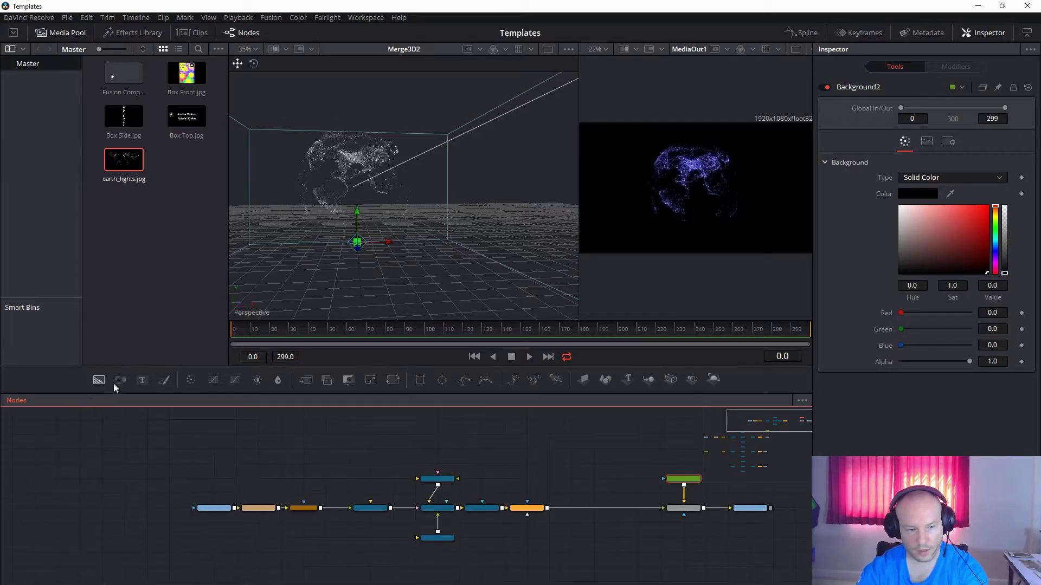
{"action": "left_click_drag", "start_coordinate": [207, 428], "coordinate": [207, 423]}
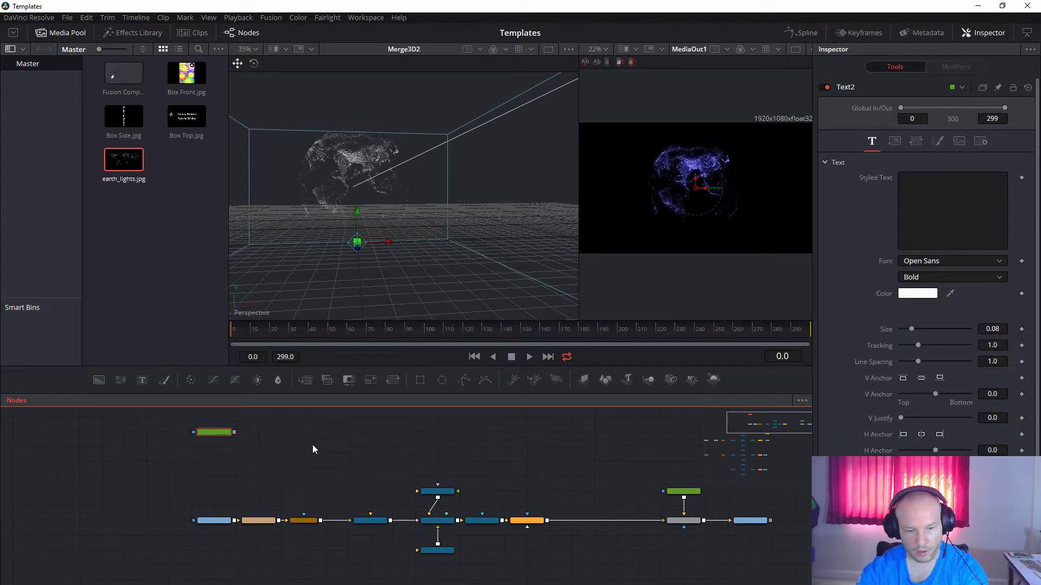
{"action": "scroll", "coordinate": [373, 477], "scroll_direction": "up", "scroll_amount": 3}
{"action": "left_click_drag", "start_coordinate": [200, 447], "coordinate": [215, 457]}
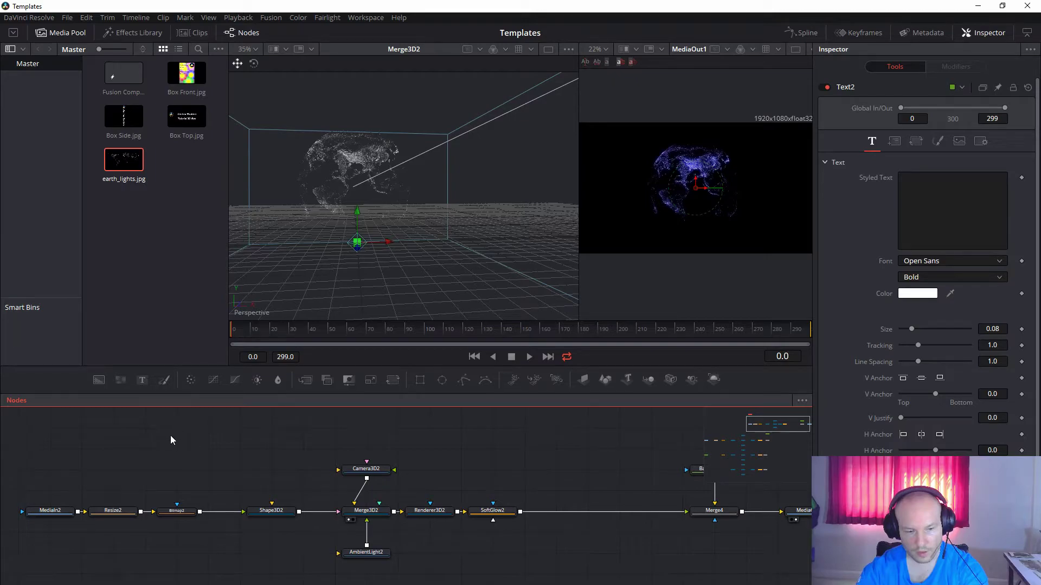
Duplicate the globe nodes from Bitmap2 through SoftGlow2, including the camera and ambient light, and place the copies above the original chain.
{"action": "left_click_drag", "start_coordinate": [171, 417], "coordinate": [503, 576]}
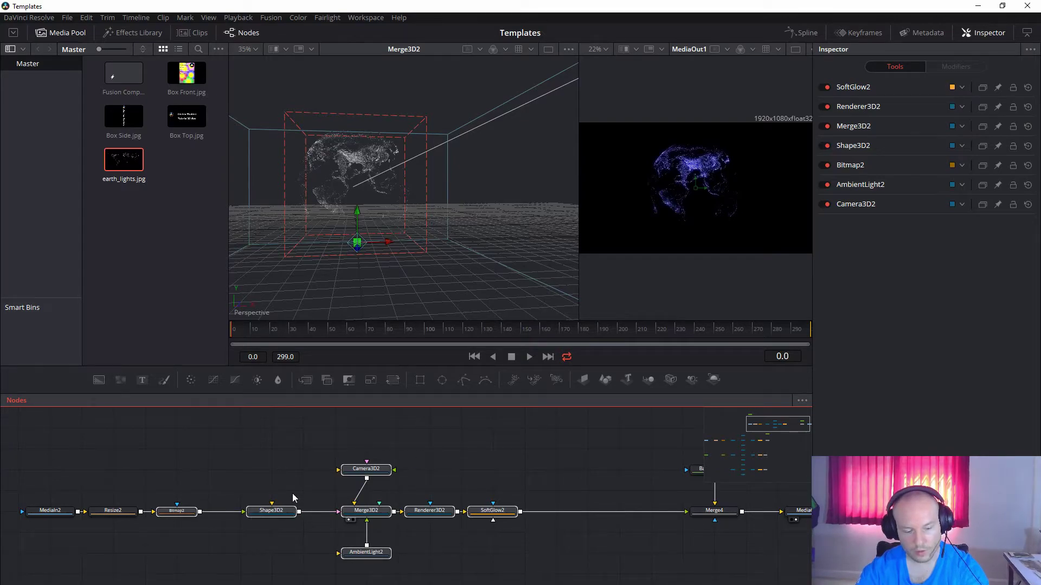
{"action": "left_click_drag", "start_coordinate": [427, 445], "coordinate": [319, 489]}
{"action": "left_click", "coordinate": [391, 470]}
{"action": "key", "text": "ctrl+v"}
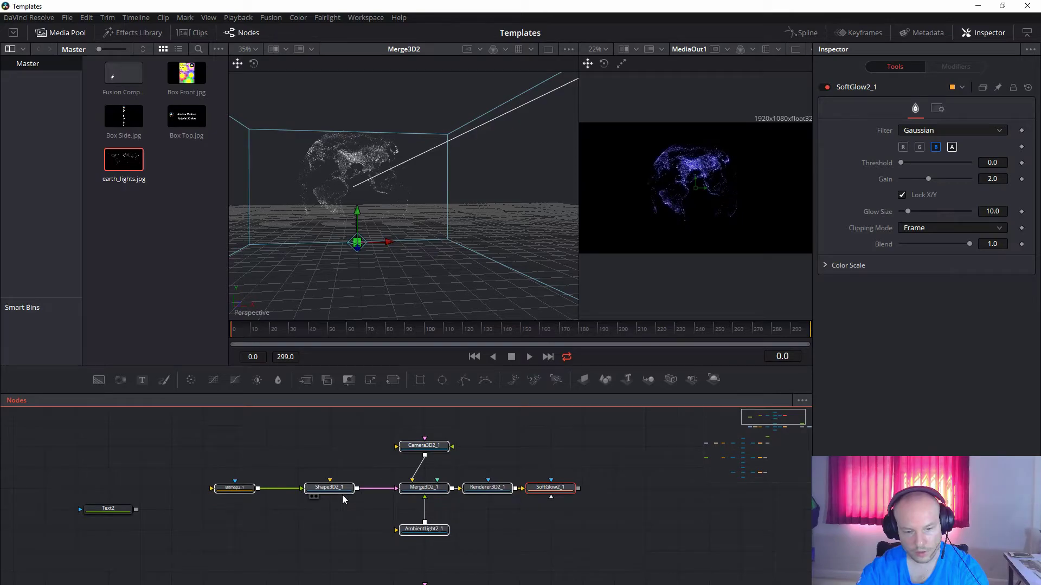
Connect Text2 to the duplicated Bitmap node and merge the duplicated SoftGlow's output over SoftGlow2, ahead of Merge4.
{"action": "left_click_drag", "start_coordinate": [136, 509], "coordinate": [212, 488]}
{"action": "left_click_drag", "start_coordinate": [121, 509], "coordinate": [122, 499]}
{"action": "left_click", "coordinate": [122, 498]}
{"action": "left_click_drag", "start_coordinate": [596, 519], "coordinate": [353, 576]}
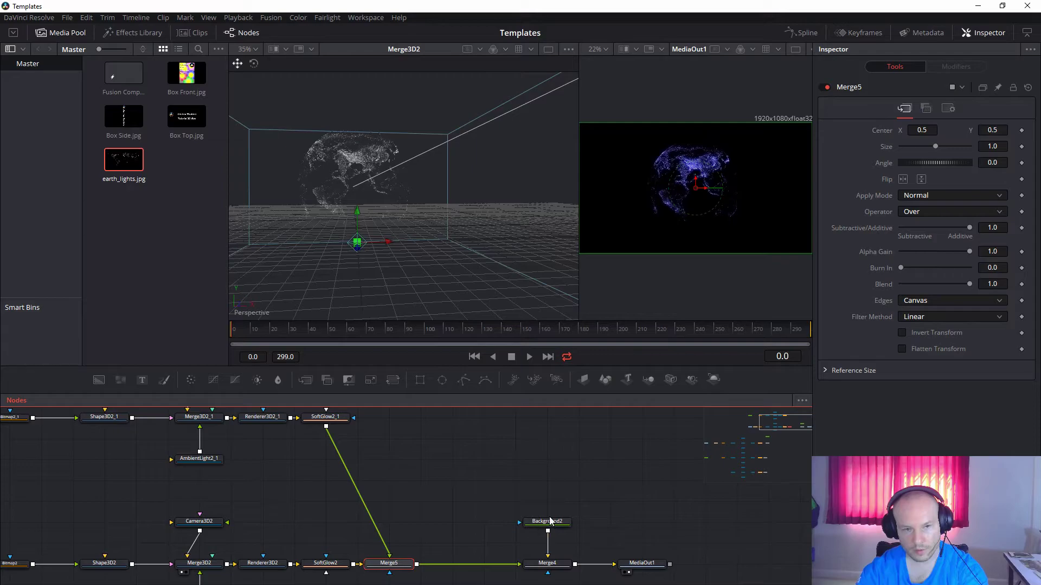
{"action": "left_click_drag", "start_coordinate": [439, 414], "coordinate": [641, 478]}
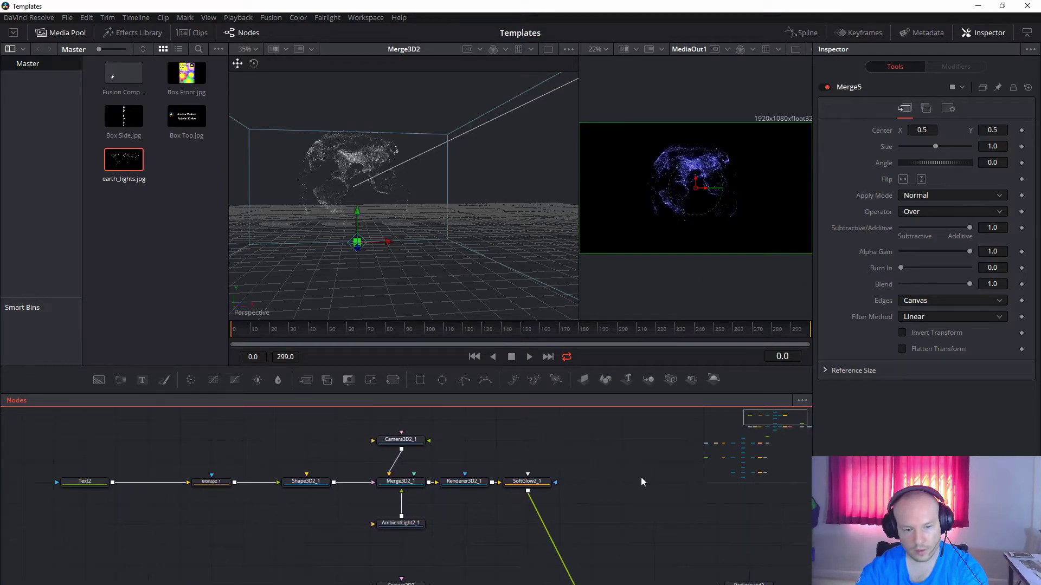
Enter "Braking" and "News" on two lines as the styled text of Text2.
{"action": "left_click", "coordinate": [131, 492]}
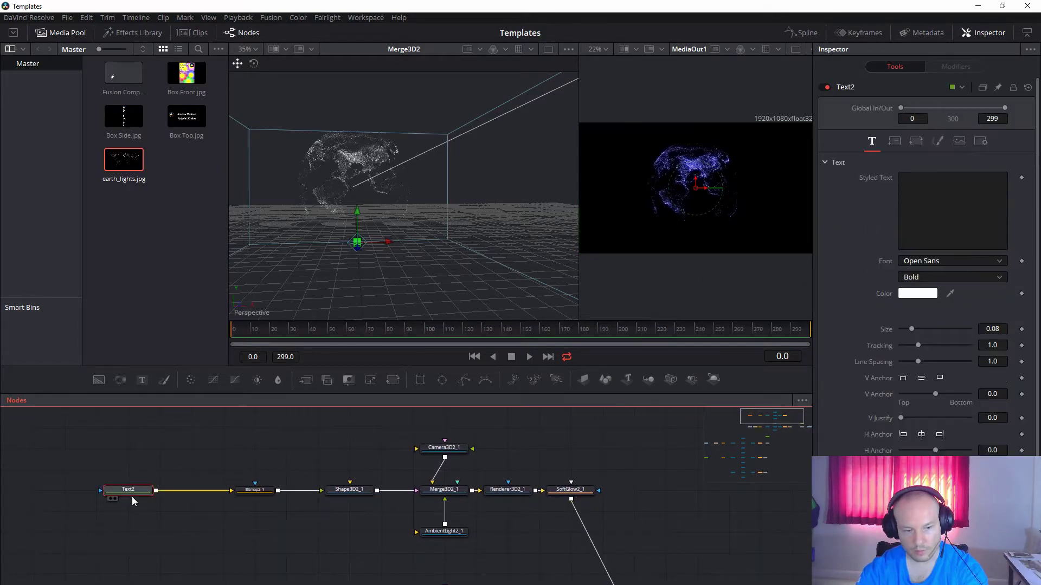
{"action": "left_click", "coordinate": [943, 230]}
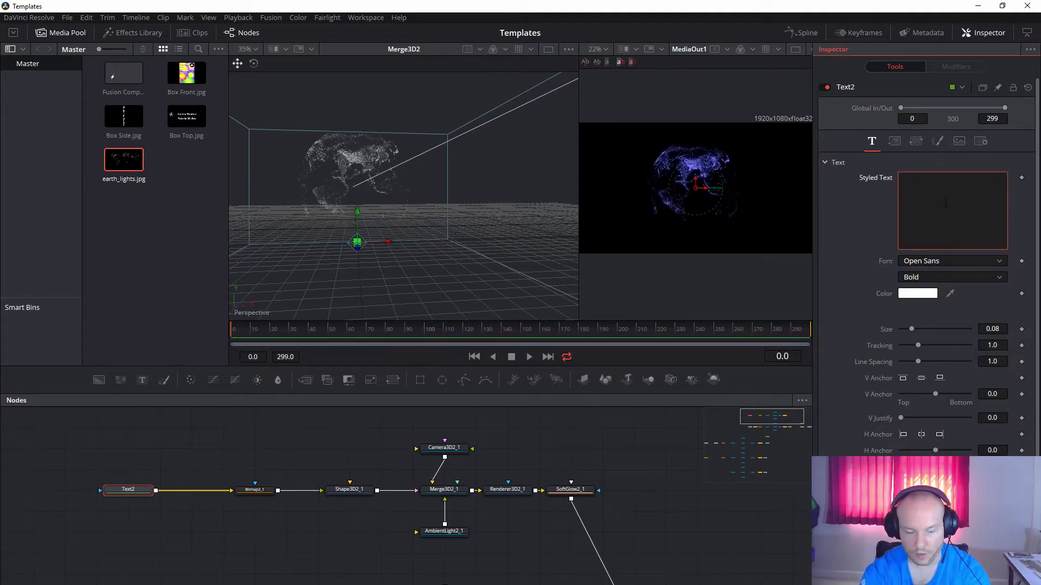
{"action": "type", "text": "B"}
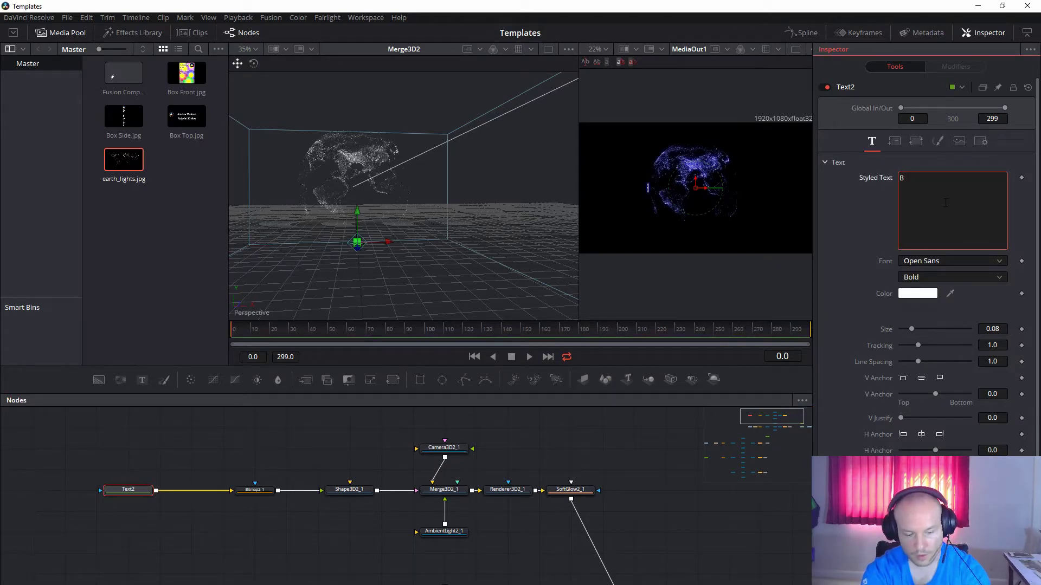
{"action": "type", "text": "raking"}
{"action": "key", "text": "Return"}
{"action": "type", "text": "News"}
{"action": "key", "text": "Return"}
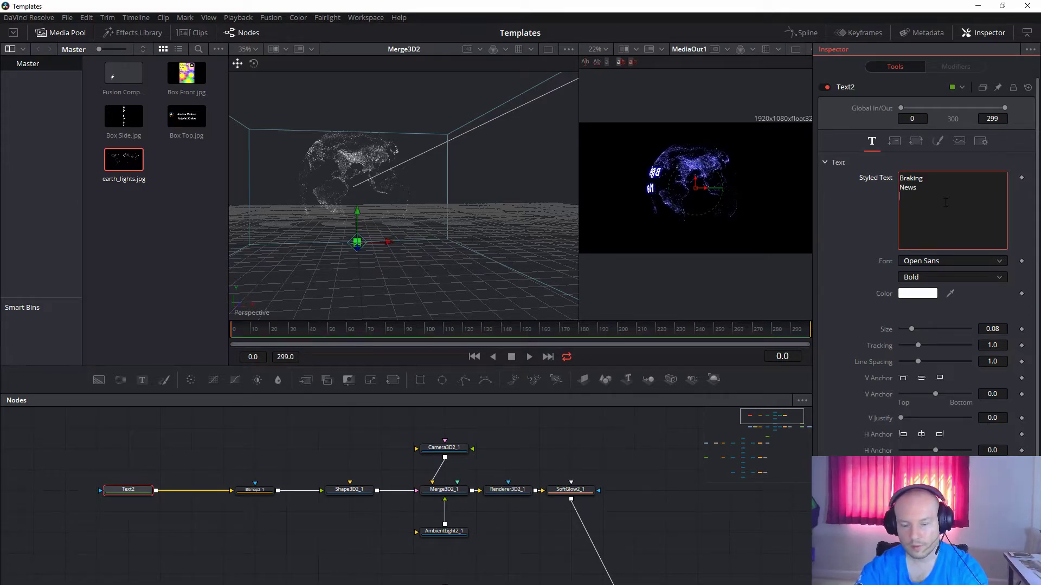
{"action": "key", "text": "BackSpace"}
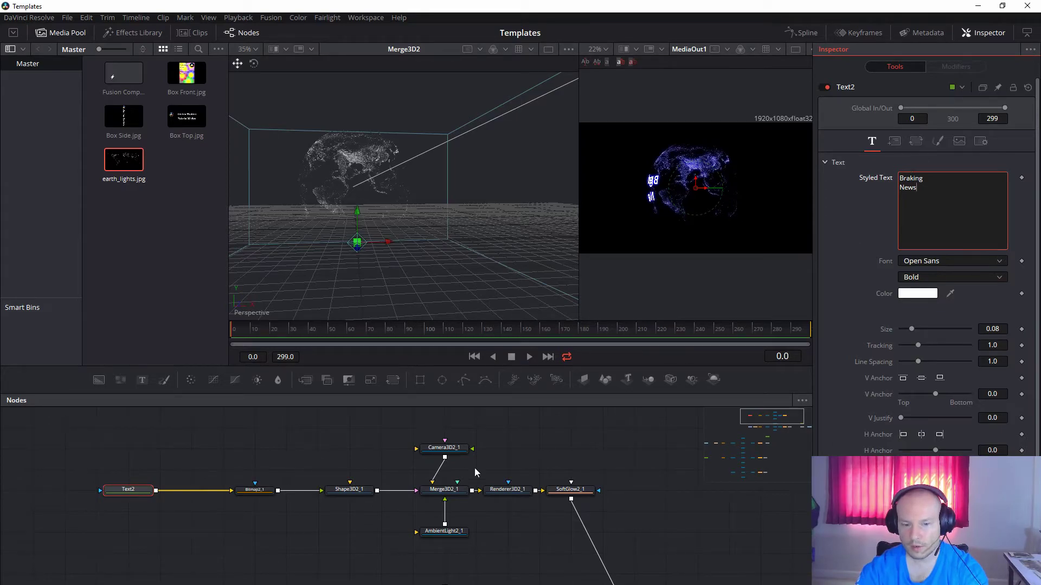
Set the Y Rotation of the text sphere Shape3D2_1 to 90 degrees.
{"action": "left_click", "coordinate": [351, 490]}
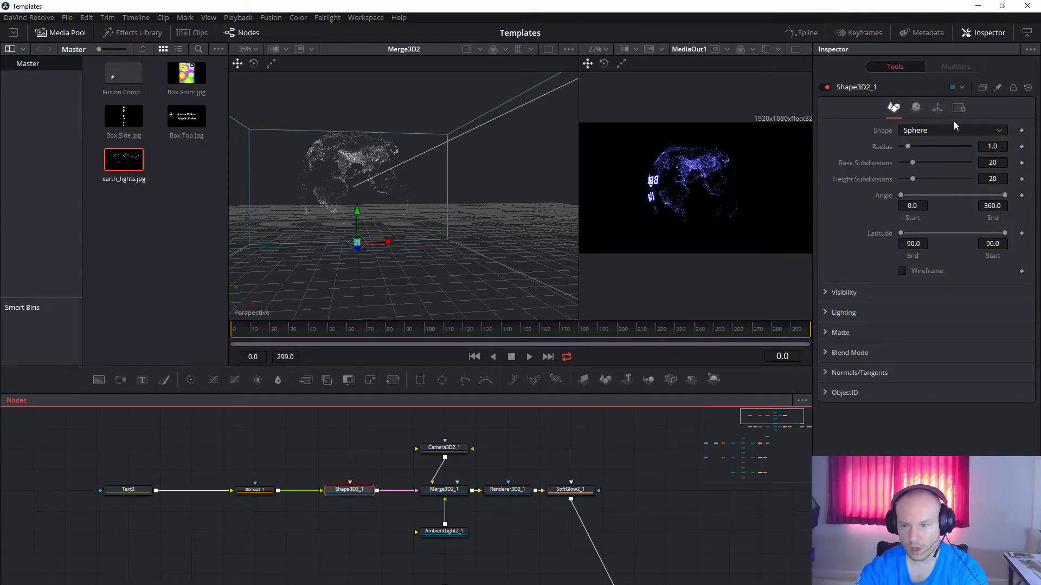
{"action": "left_click", "coordinate": [937, 107]}
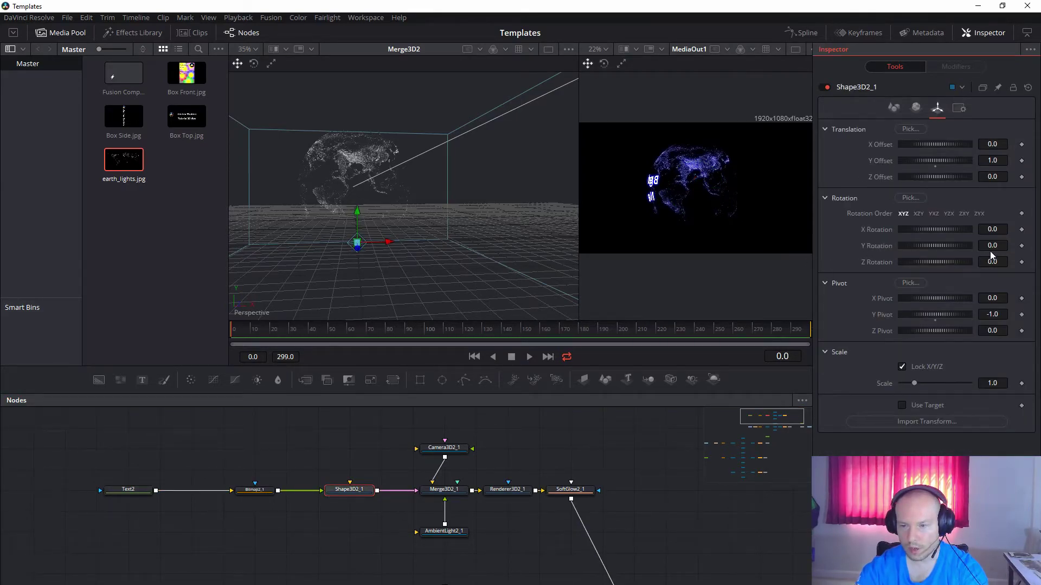
{"action": "left_click", "coordinate": [1003, 246]}
{"action": "type", "text": "90"}
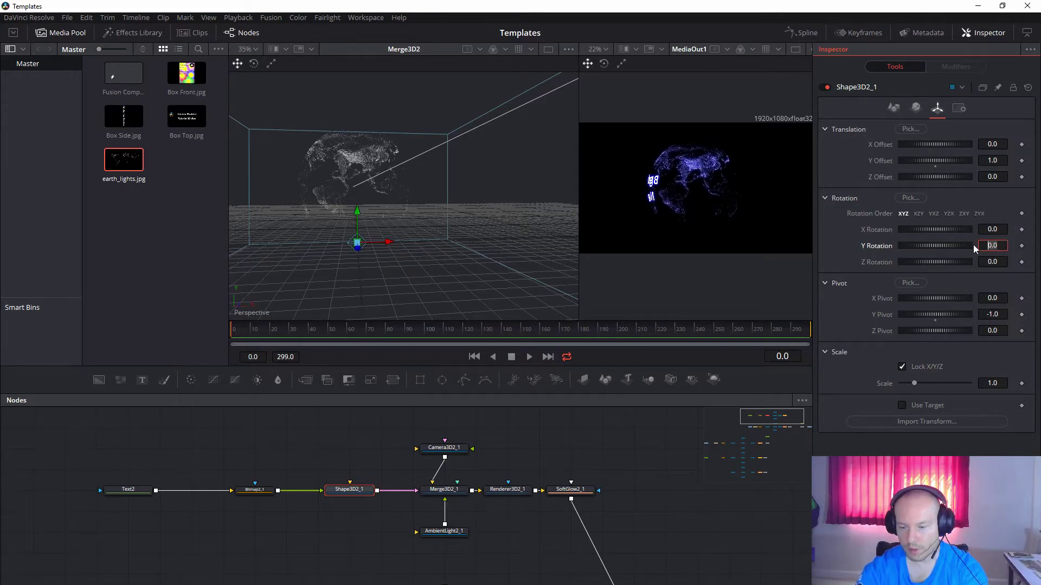
{"action": "key", "text": "Tab"}
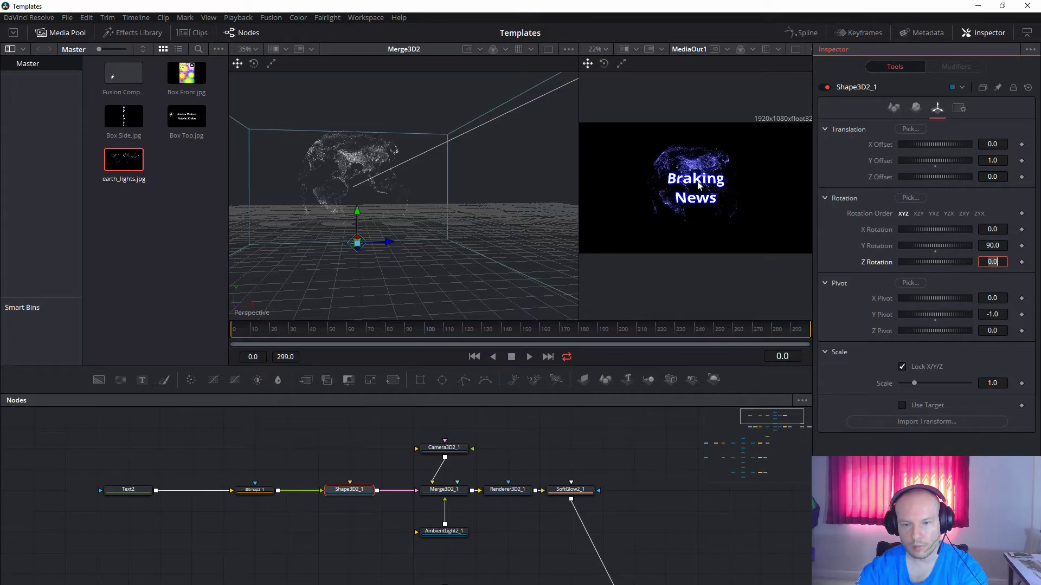
Animate the Y Rotation of Shape3D2_1 with keyframes from 90 at frame 0 to -630 at frame 298.
{"action": "mouse_move", "coordinate": [628, 497]}
{"action": "left_mouse_down"}
{"action": "mouse_move", "coordinate": [604, 432]}
{"action": "mouse_move", "coordinate": [620, 353]}
{"action": "mouse_move", "coordinate": [607, 342]}
{"action": "mouse_move", "coordinate": [623, 504]}
{"action": "left_mouse_up"}
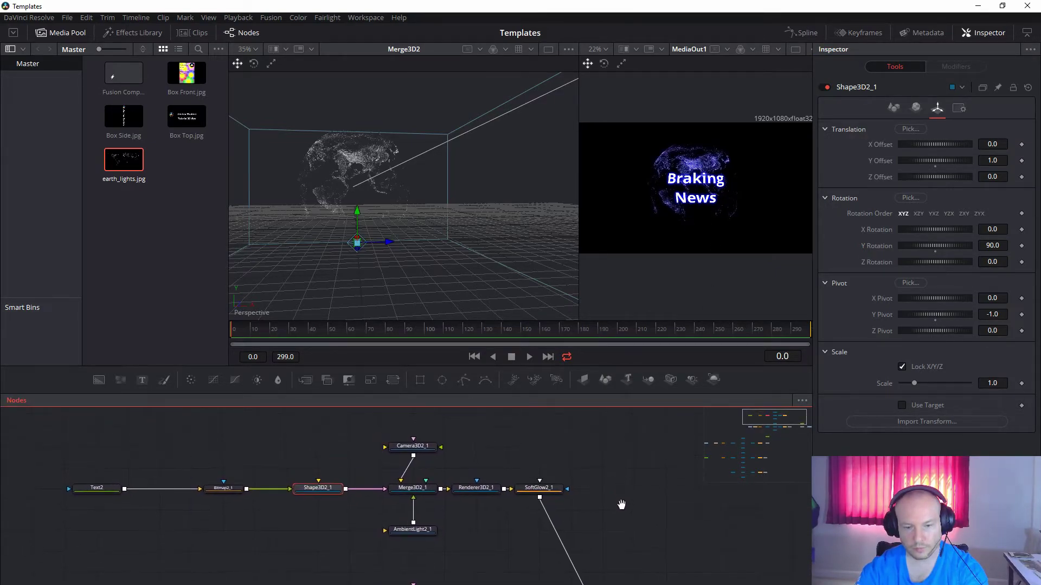
{"action": "left_click_drag", "start_coordinate": [538, 466], "coordinate": [590, 451]}
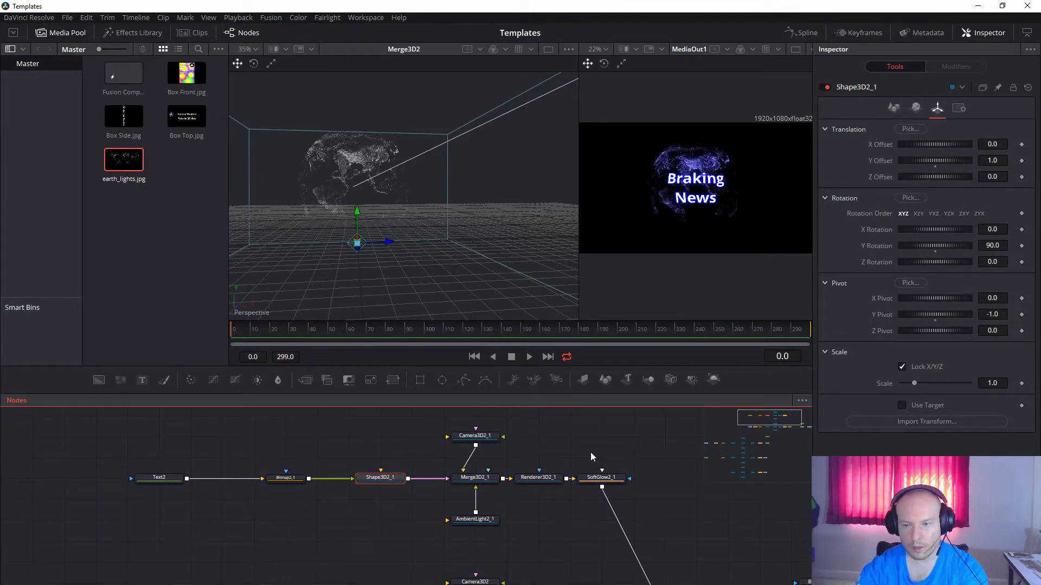
{"action": "left_click_drag", "start_coordinate": [411, 477], "coordinate": [332, 485]}
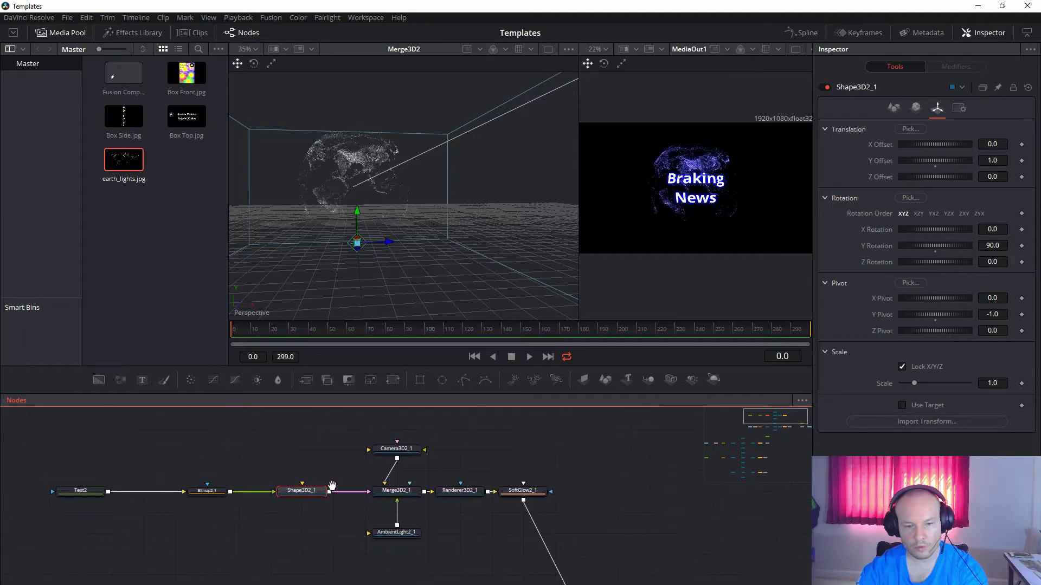
{"action": "left_click", "coordinate": [1022, 246]}
{"action": "left_click", "coordinate": [806, 336]}
{"action": "left_click", "coordinate": [1022, 246]}
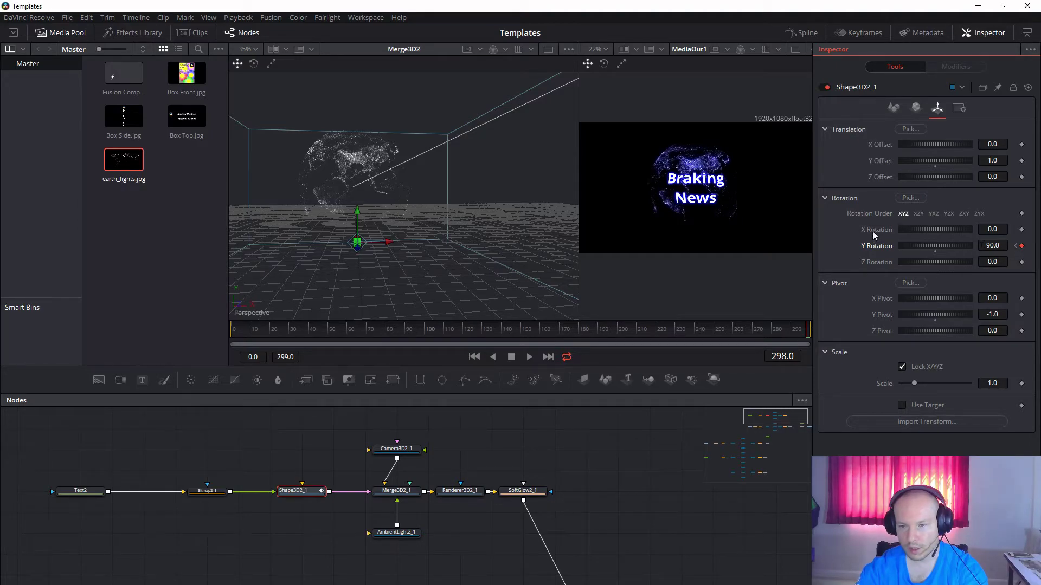
{"action": "left_click_drag", "start_coordinate": [947, 245], "coordinate": [797, 258]}
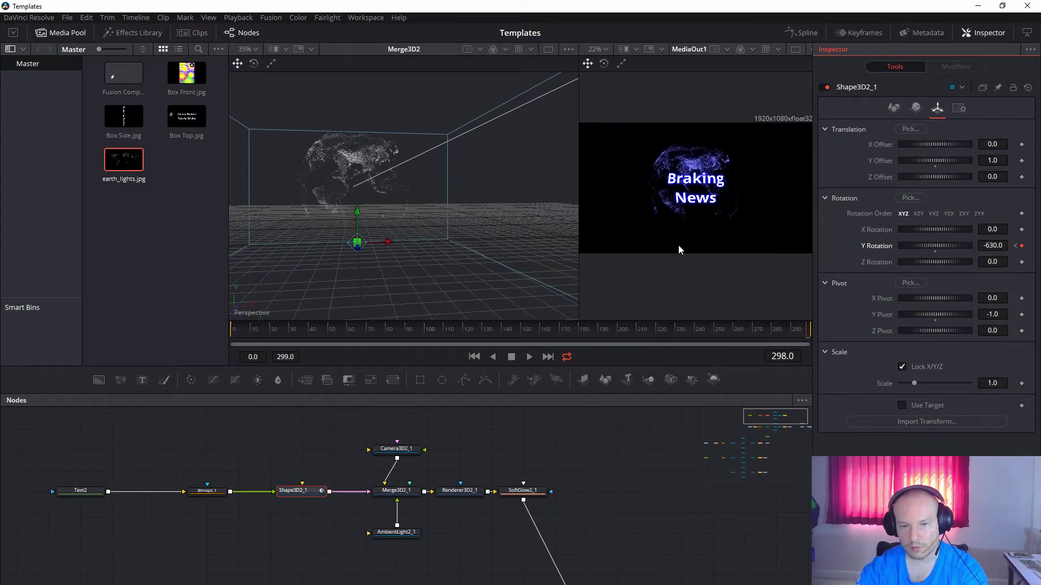
Select the globe's Shape3D2 and keyframe its Y Rotation at 0 on frames 299 and 0.
{"action": "left_click_drag", "start_coordinate": [566, 503], "coordinate": [642, 404]}
{"action": "left_click_drag", "start_coordinate": [630, 500], "coordinate": [585, 486]}
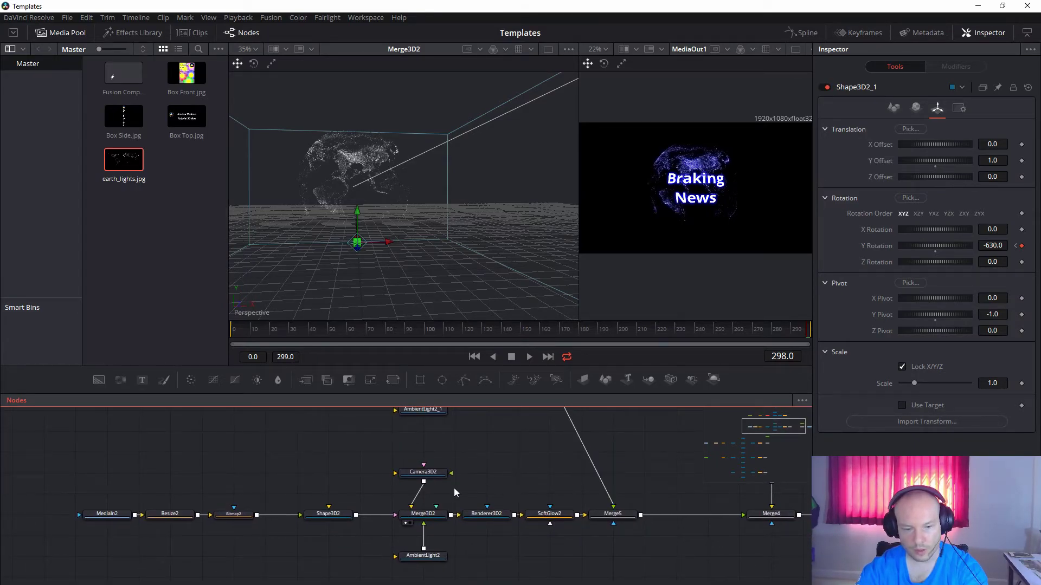
{"action": "left_click", "coordinate": [320, 516]}
{"action": "left_click_drag", "start_coordinate": [527, 469], "coordinate": [379, 463]}
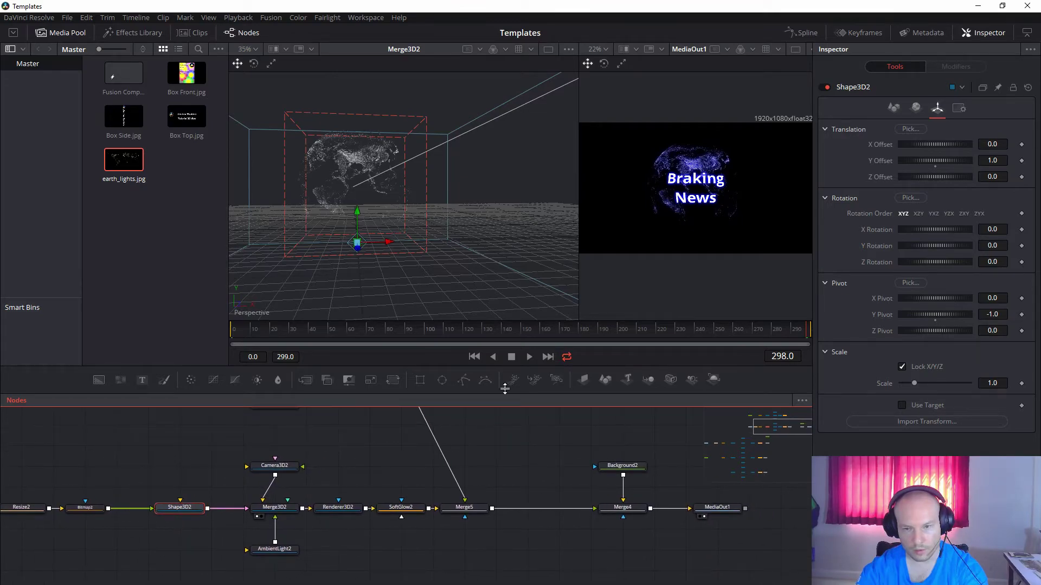
{"action": "scroll", "coordinate": [548, 493], "scroll_direction": "right", "scroll_amount": 2}
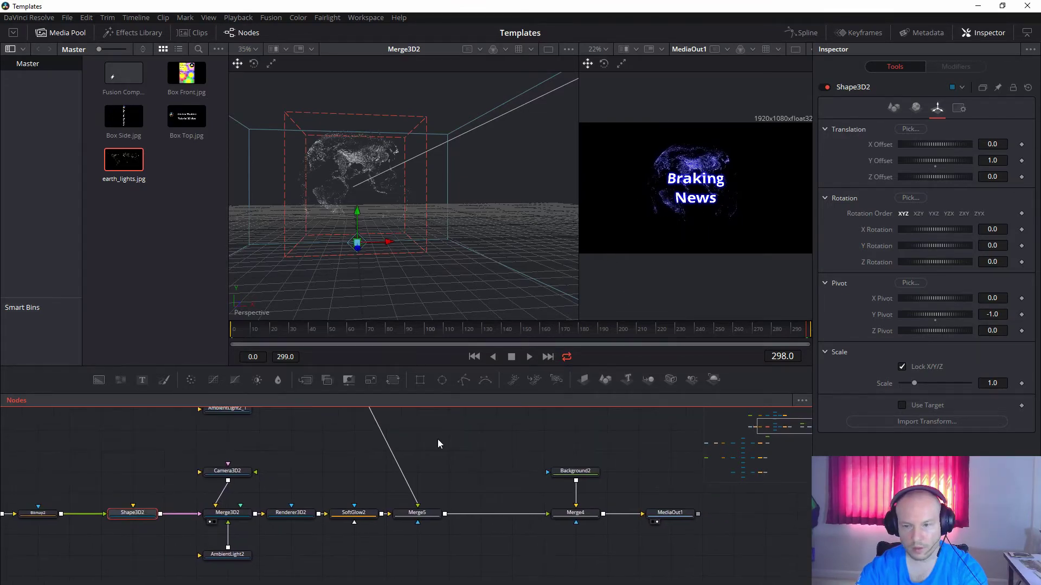
{"action": "left_click", "coordinate": [1022, 246]}
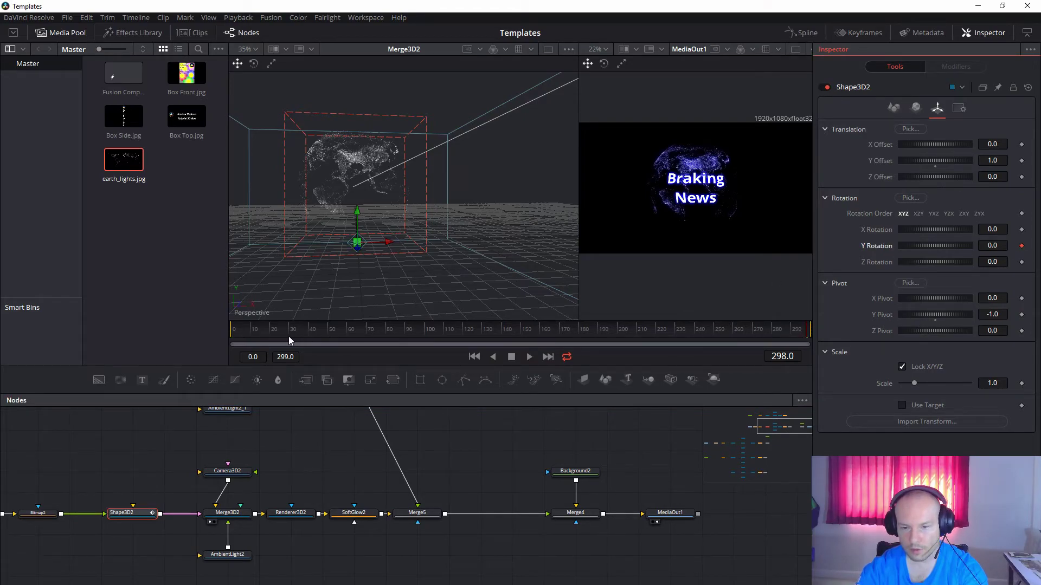
{"action": "left_click", "coordinate": [1022, 247]}
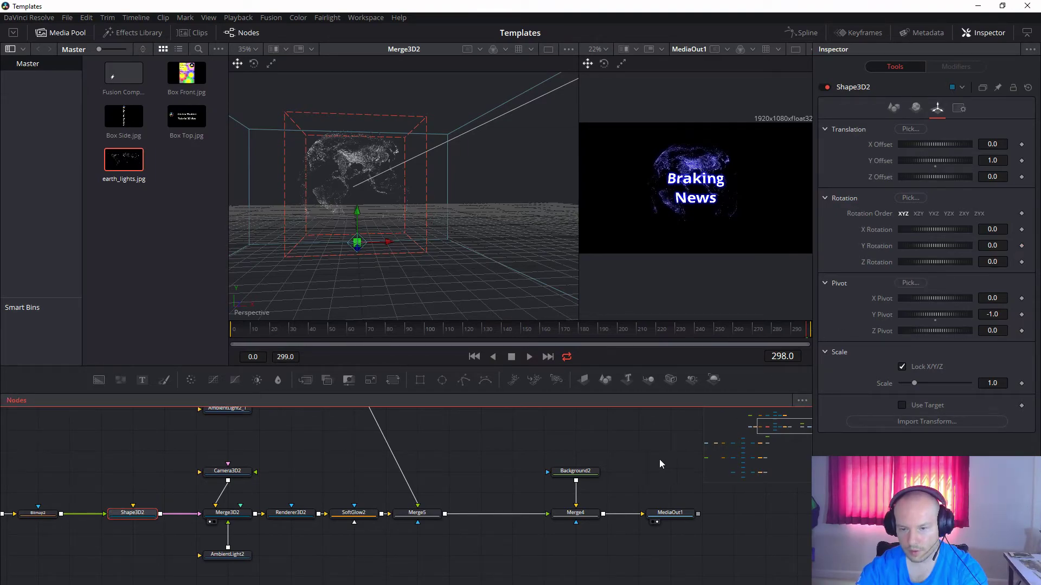
{"action": "key", "text": "Right"}
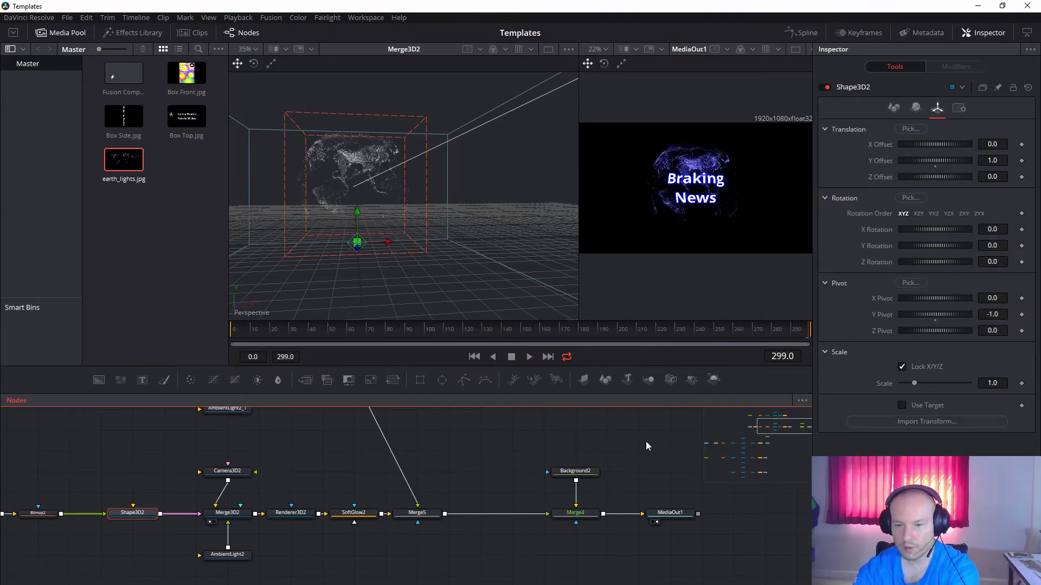
{"action": "left_click", "coordinate": [1021, 246]}
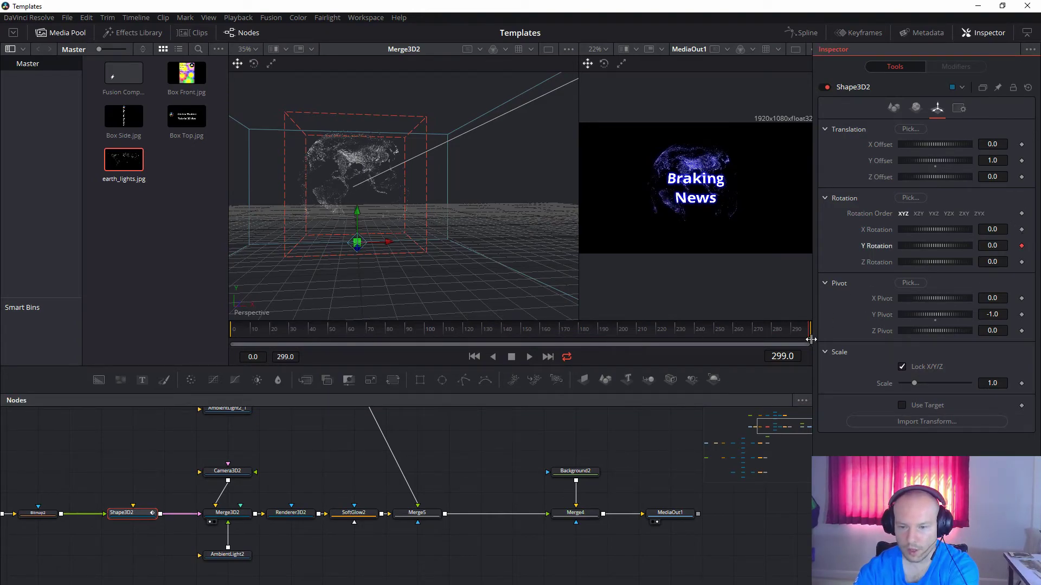
{"action": "left_click", "coordinate": [233, 333]}
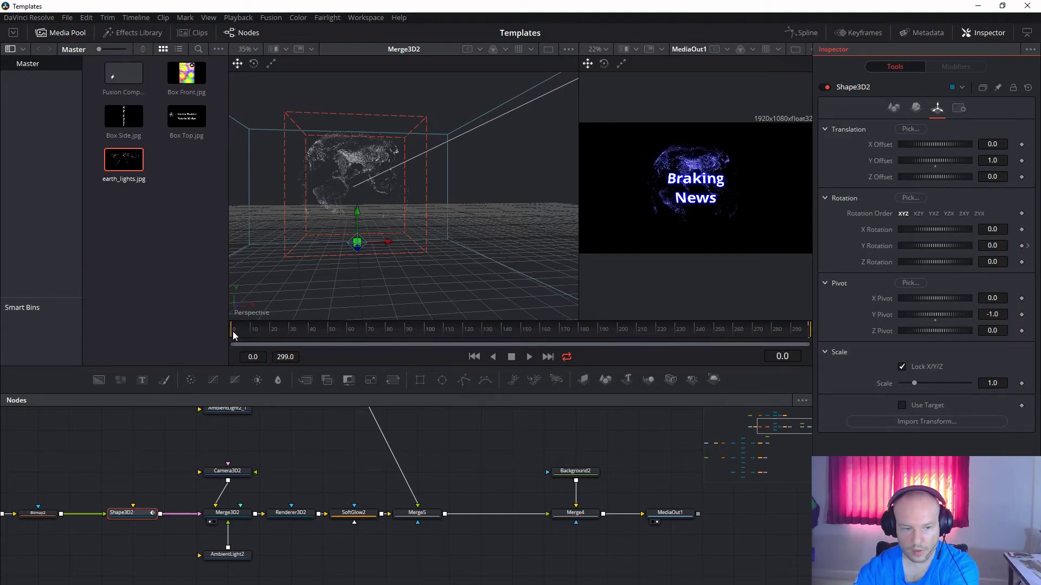
{"action": "left_click", "coordinate": [1022, 246]}
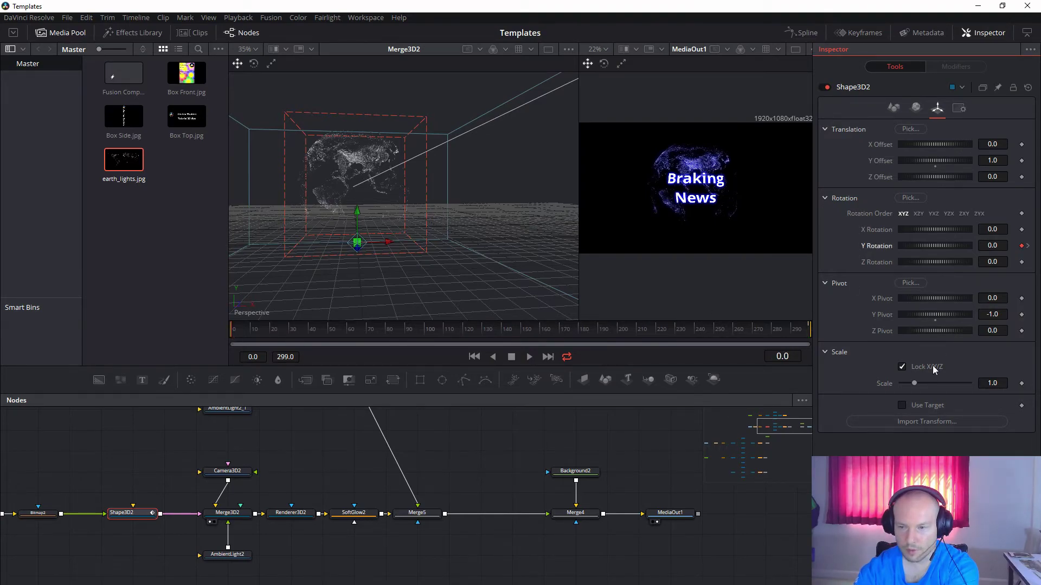
Lower Shape3D2's Y Rotation to a negative angle at the last frame, making the globe spin over the timeline.
{"action": "left_click", "coordinate": [807, 332]}
{"action": "left_click_drag", "start_coordinate": [955, 246], "coordinate": [878, 254]}
{"action": "left_click_drag", "start_coordinate": [546, 462], "coordinate": [493, 469]}
Preview the rotating globe and text at frame 36 and from frame 150 onwards.
{"action": "left_click", "coordinate": [302, 334]}
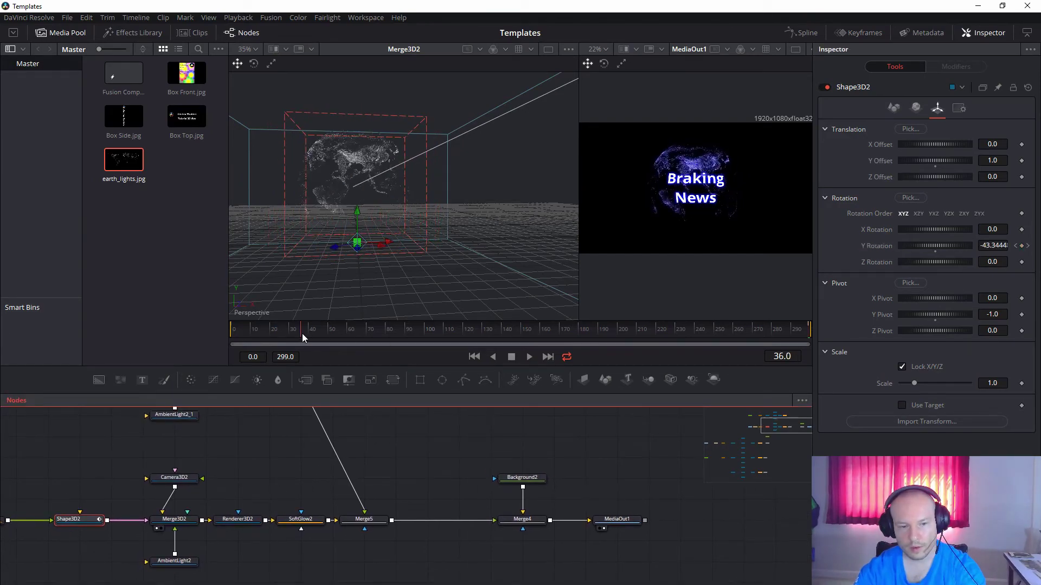
{"action": "left_click", "coordinate": [519, 331]}
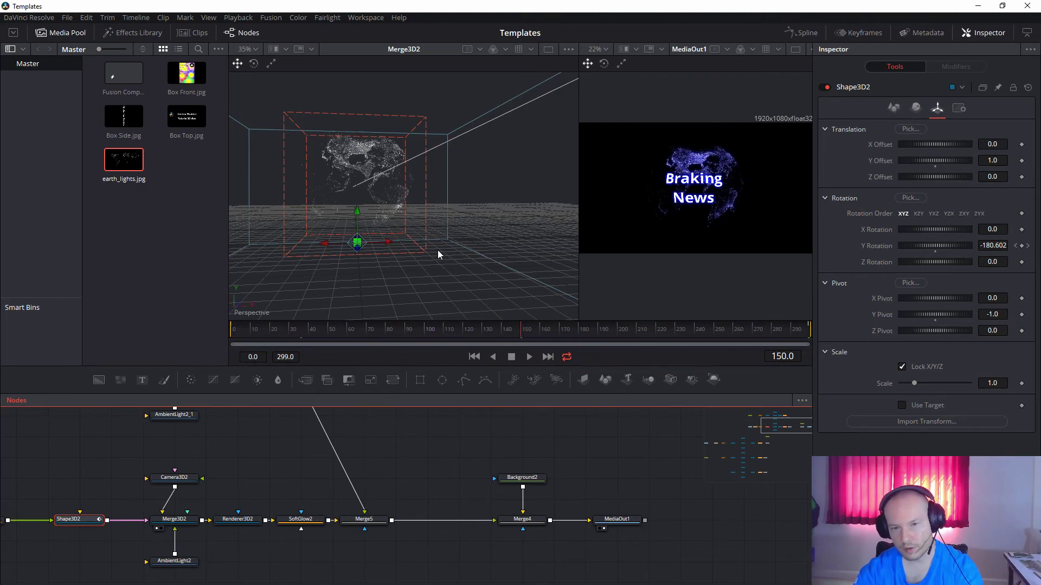
{"action": "left_click", "coordinate": [528, 356]}
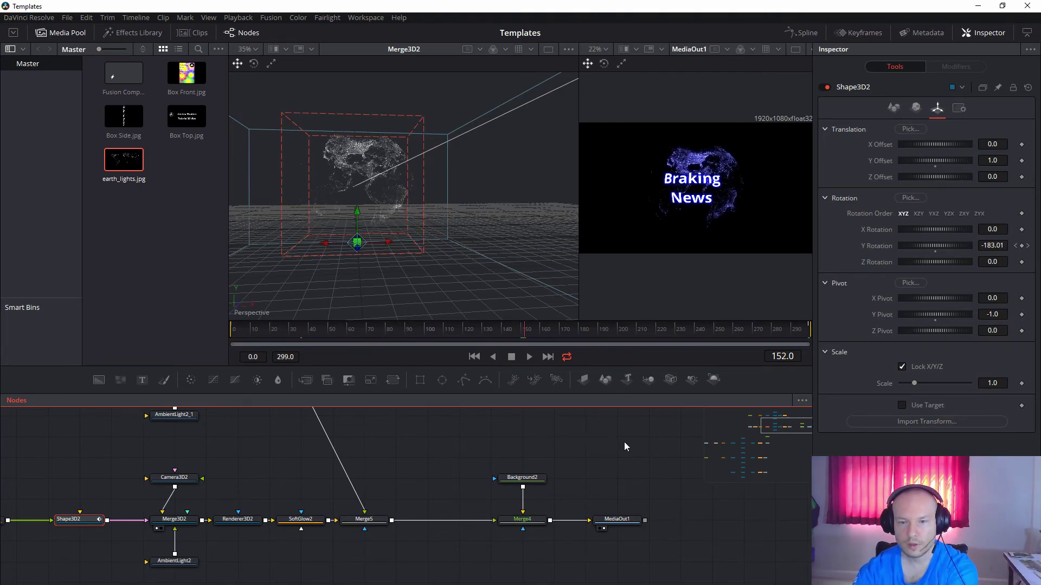
{"action": "key", "text": "Right"}
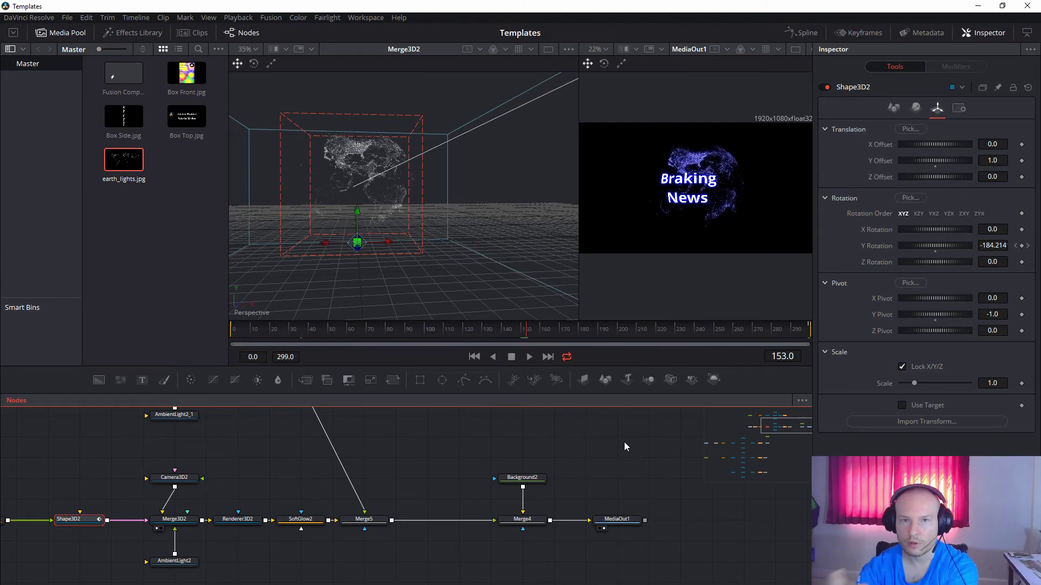
{"action": "key", "text": "Right"}
{"action": "key", "text": "Right"}
{"action": "key", "text": "Right"}
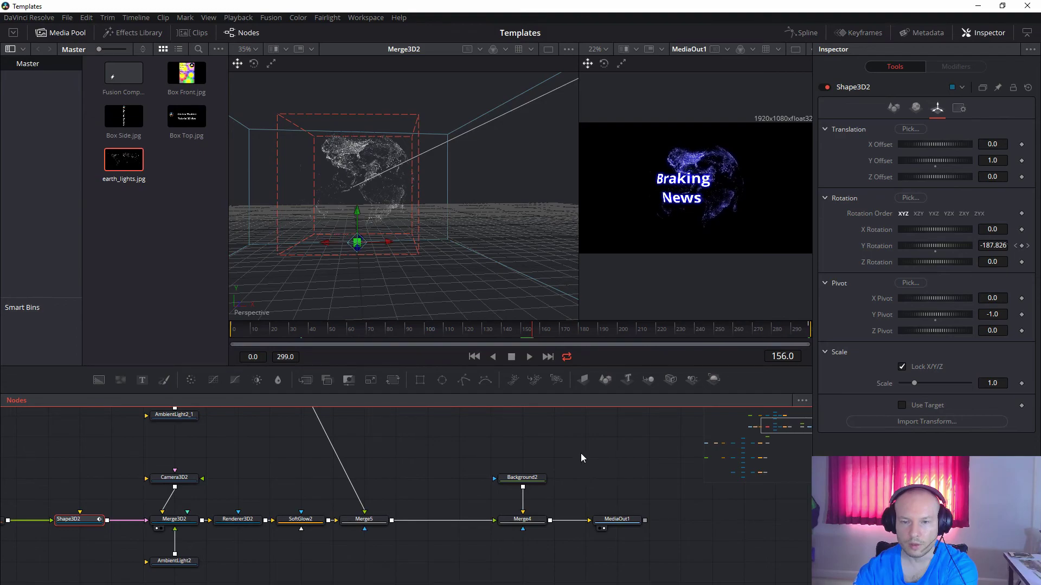
{"action": "key", "text": "Right"}
{"action": "key", "text": "Right"}
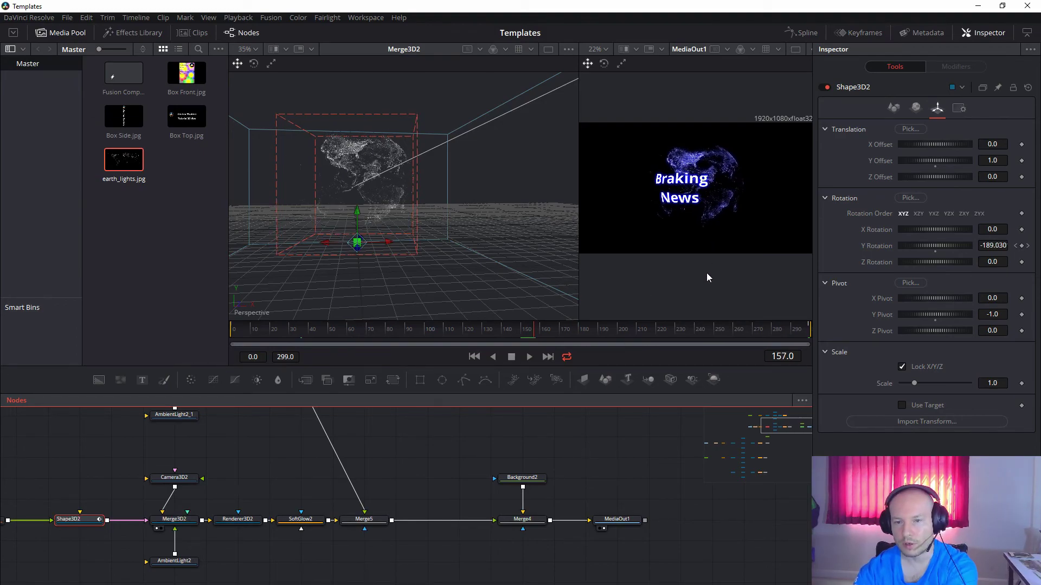
{"action": "key", "text": "Right"}
{"action": "key", "text": "Right"}
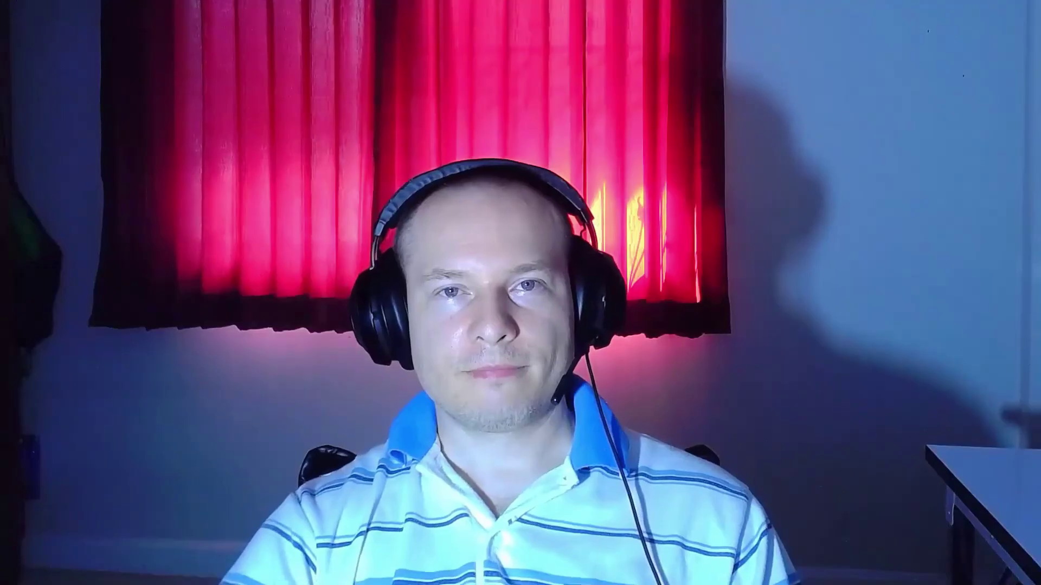